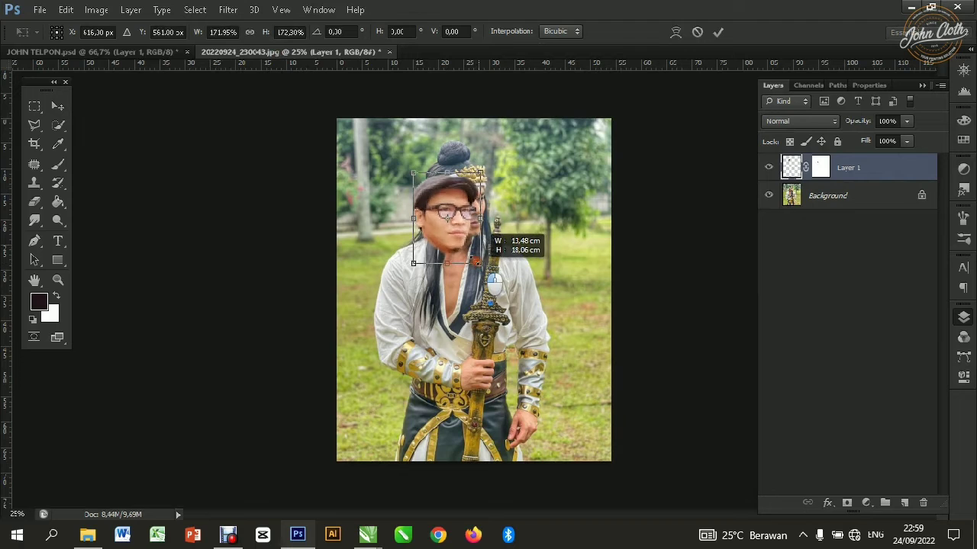
Move the pasted face over the man's original face, scale it to about 177%, and apply the transform.
drag(437, 224, 459, 219)
drag(501, 261, 504, 263)
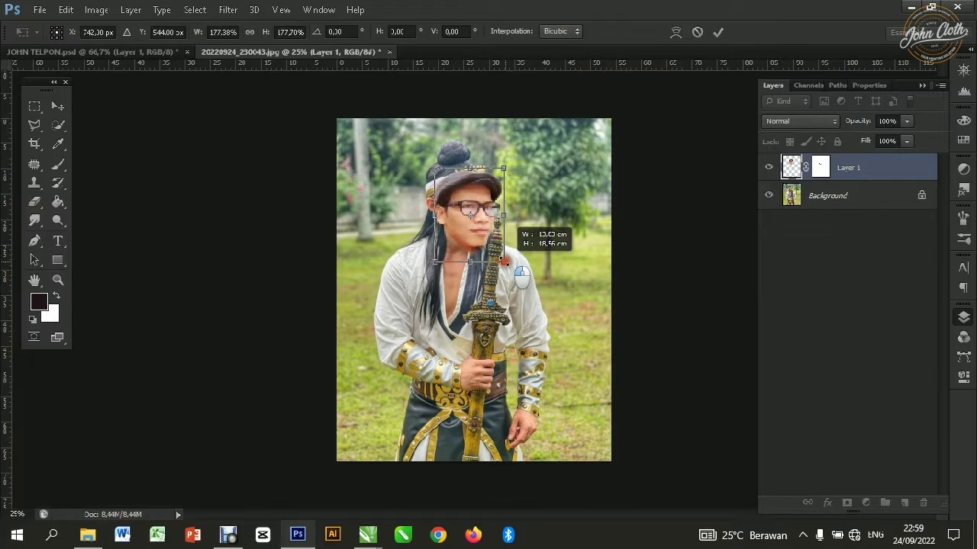
click(718, 32)
scroll(488, 204, up, 6)
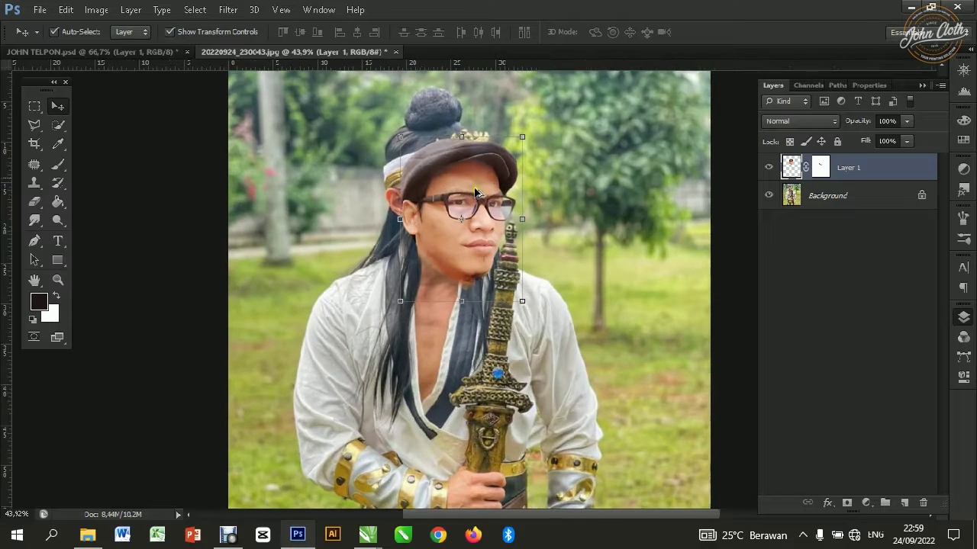
Shift the pasted face slightly up, scale it down to about 86%, and reposition it over the original face.
drag(476, 191, 469, 181)
key(ctrl+t)
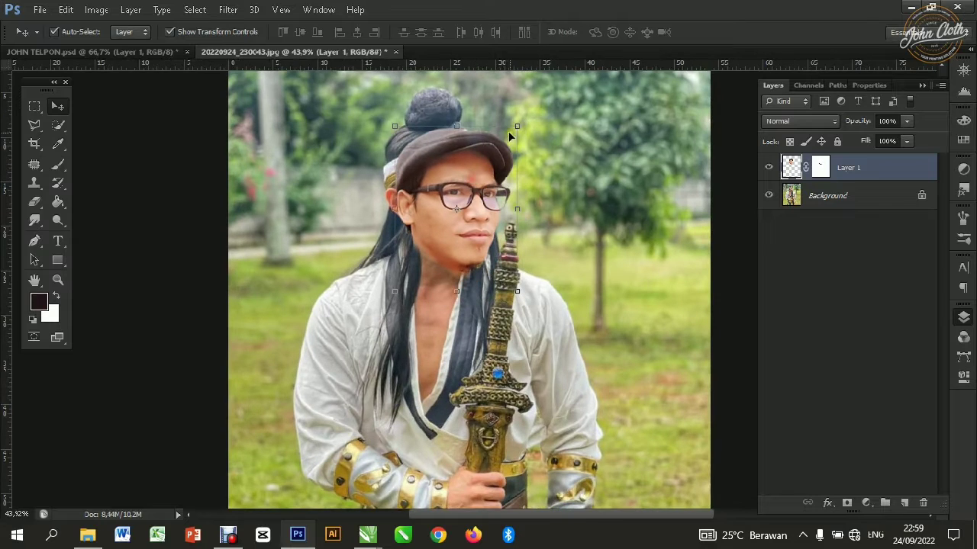
drag(531, 120, 500, 151)
click(716, 33)
drag(467, 229, 474, 205)
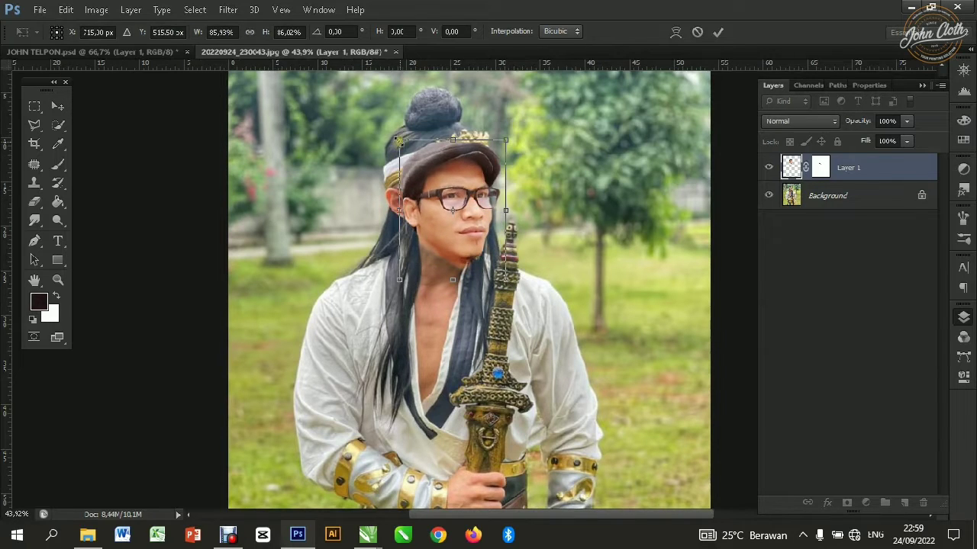
Fine-tune the pasted face's size to about 94%, line it up with the original ear and chin, and apply the transform.
drag(398, 139, 392, 132)
drag(441, 199, 441, 199)
drag(393, 132, 390, 129)
drag(446, 201, 468, 221)
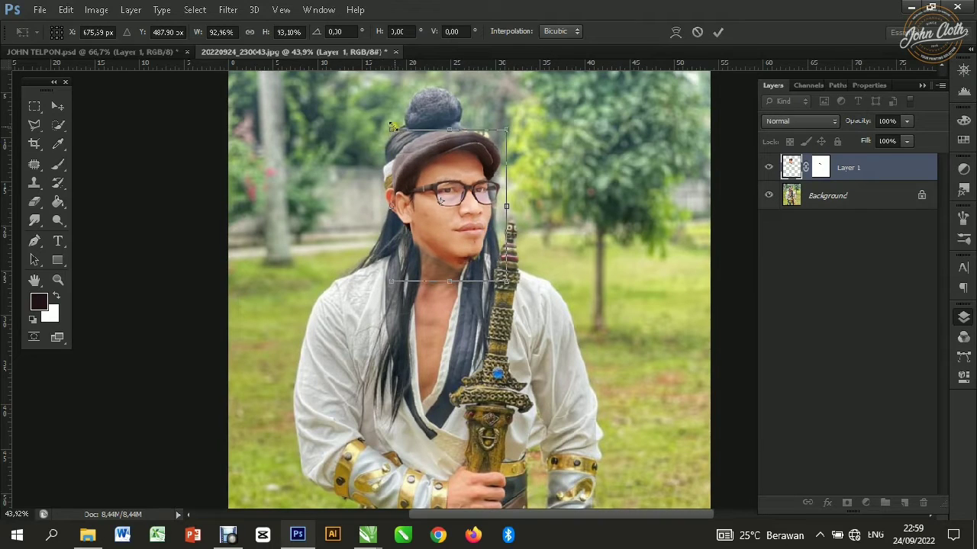
drag(393, 125, 390, 124)
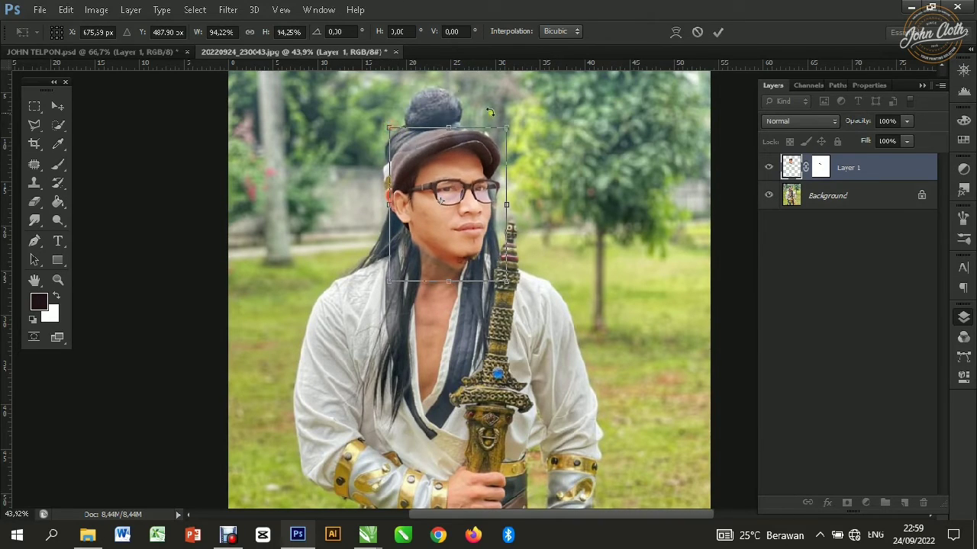
drag(503, 128, 506, 127)
click(719, 32)
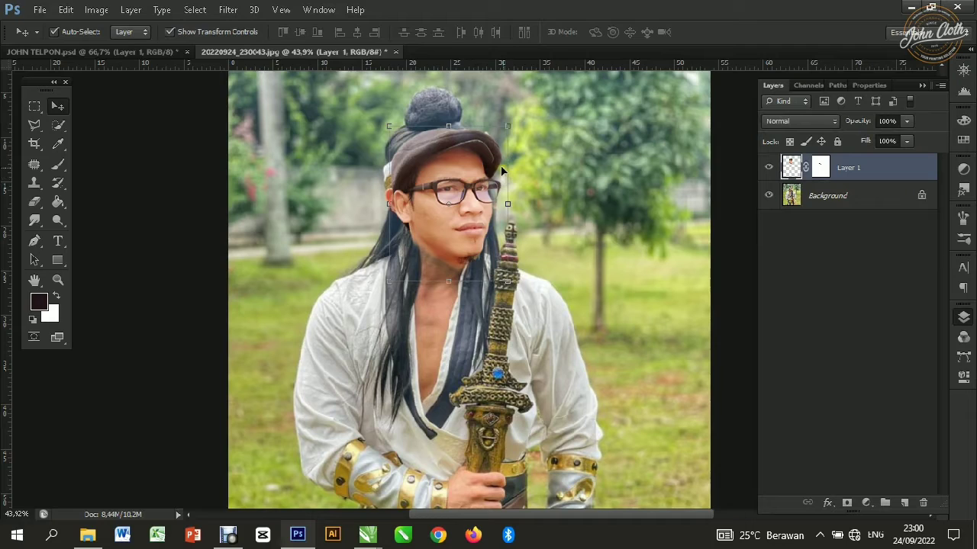
Nudge the pasted face a few pixels left and up to align it with the head.
key(Left)
key(Left)
key(Left)
key(Up)
key(Up)
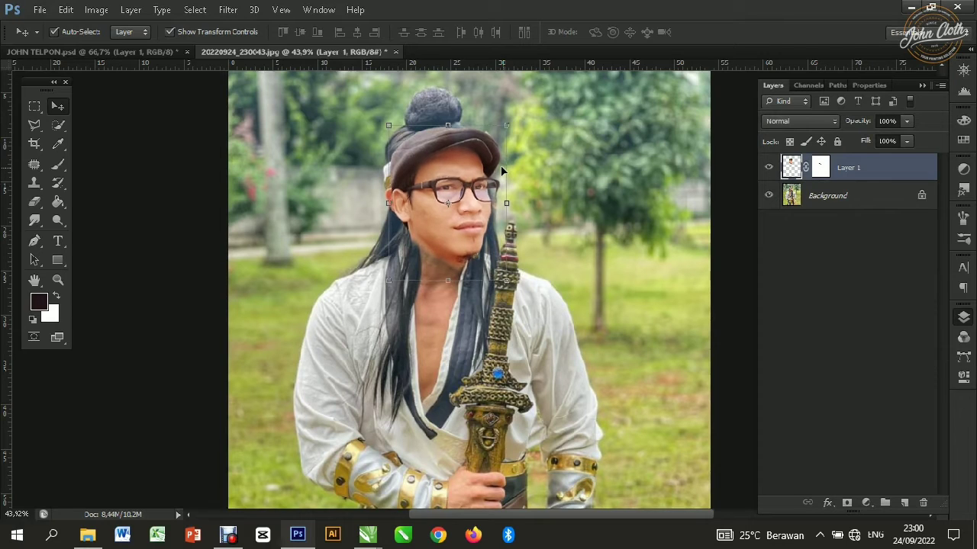
key(Left)
key(Left)
key(Up)
key(Left)
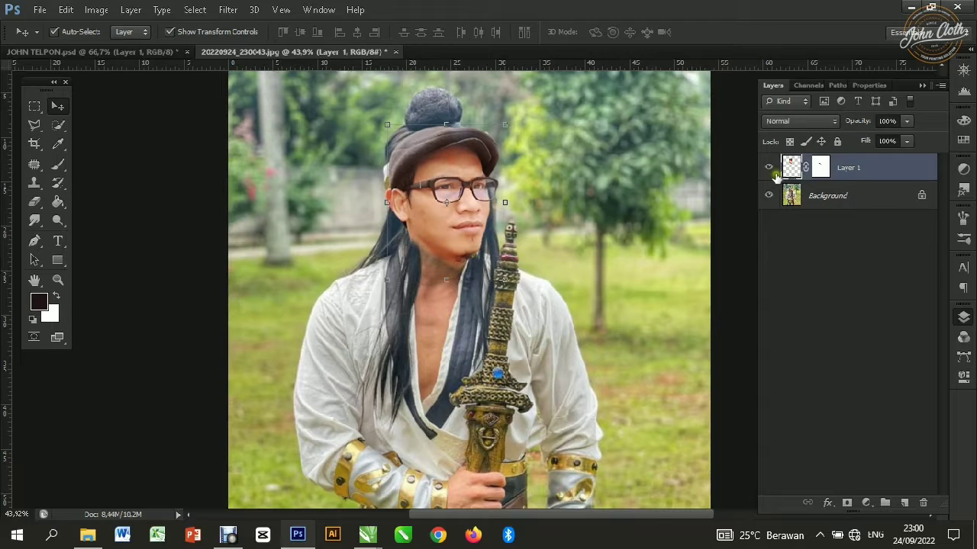
Make Layer 1's existing layer mask the editing target, discarding any additional mask.
click(846, 503)
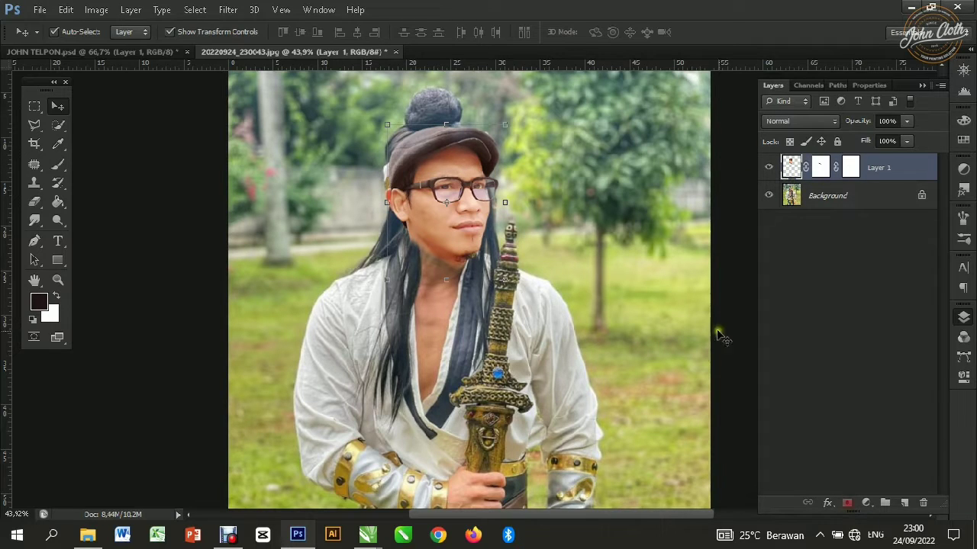
key(ctrl+z)
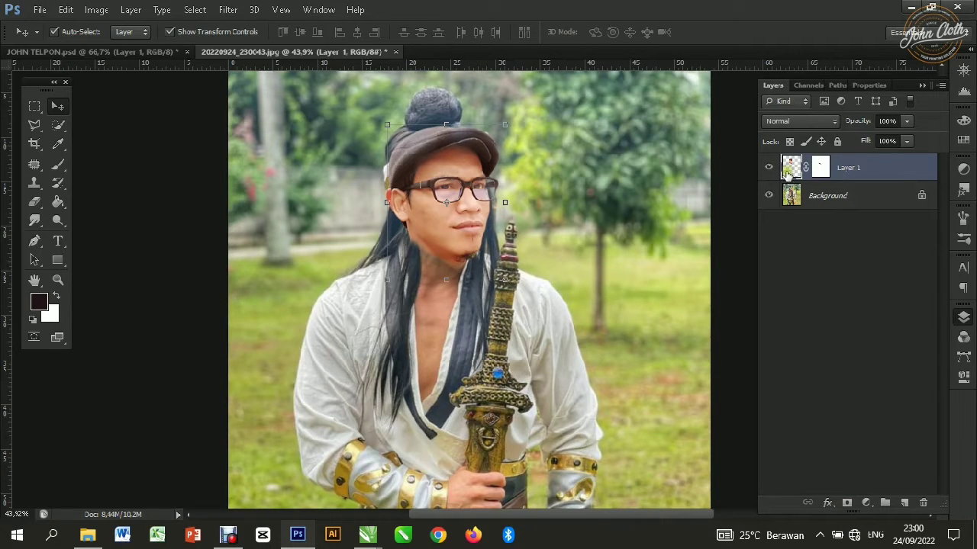
click(821, 168)
scroll(408, 181, up, 2)
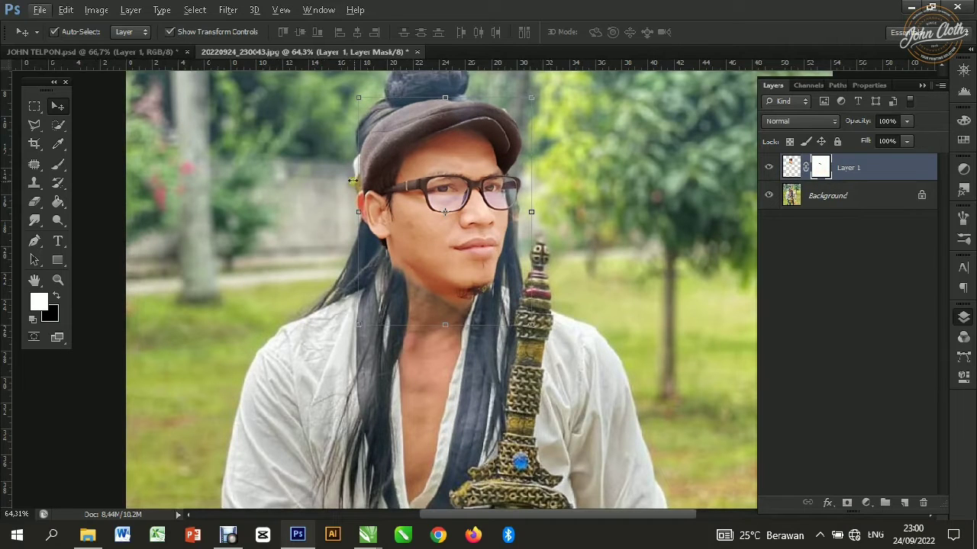
Trace a closed Pen path around the brown cap, following the ear and the forehead edge under the brim.
click(34, 241)
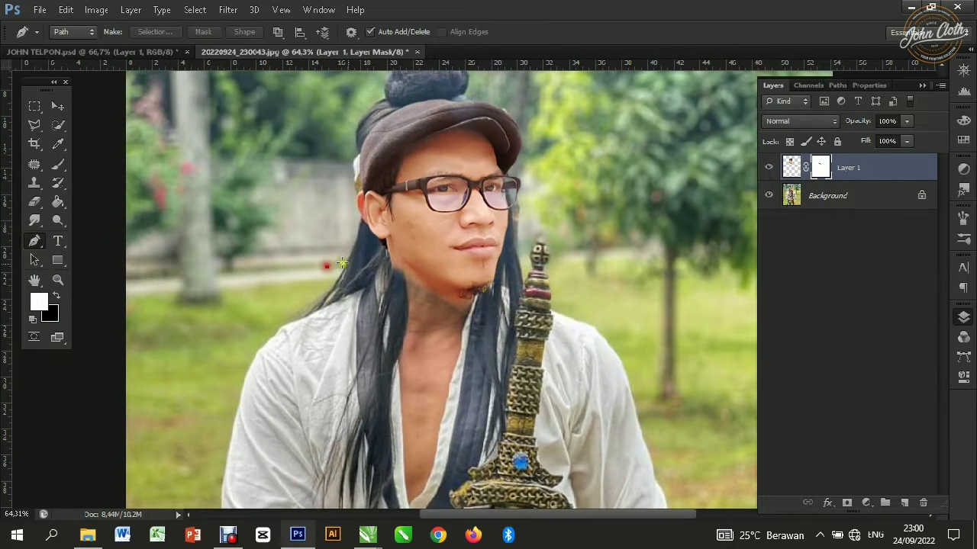
click(327, 267)
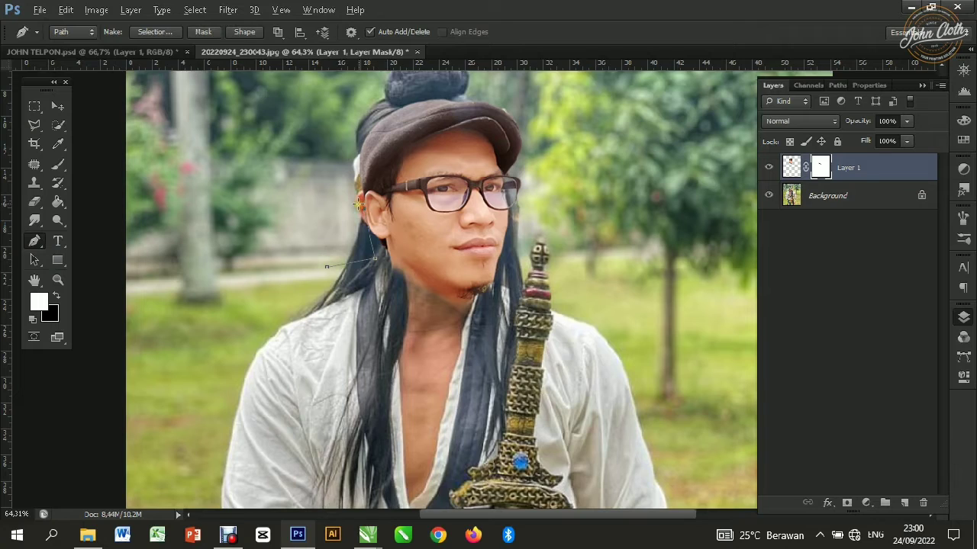
scroll(359, 205, up, 3)
click(364, 209)
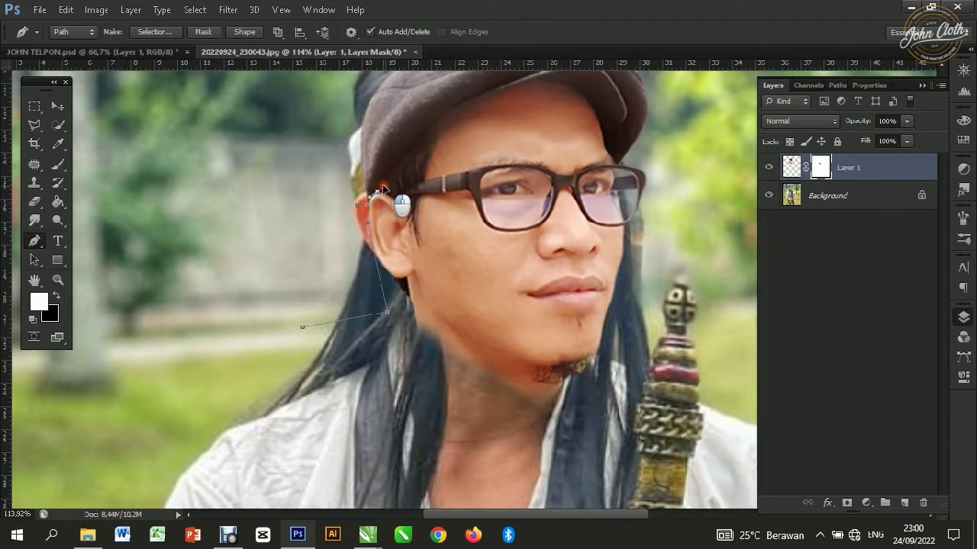
click(383, 189)
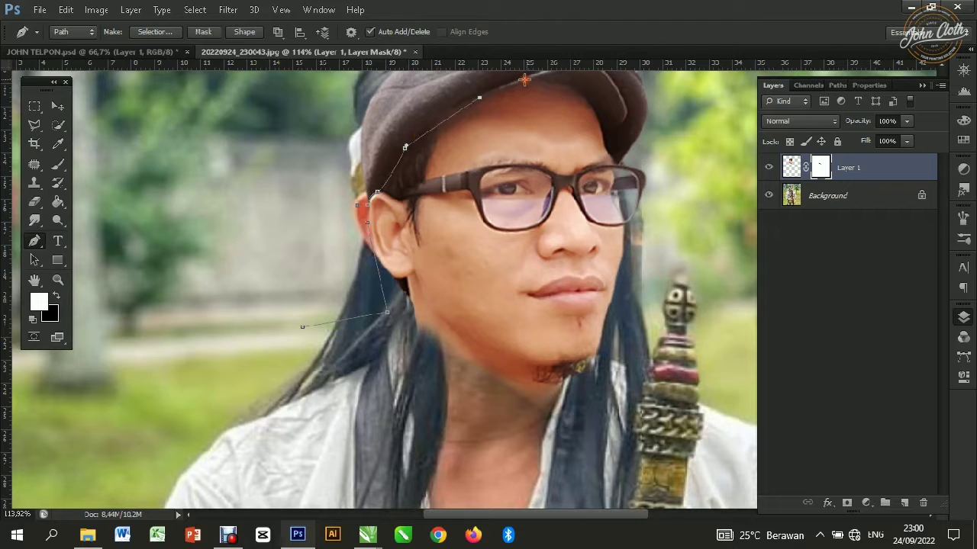
drag(534, 82, 586, 103)
click(632, 161)
alt+scroll(647, 157, down, 3)
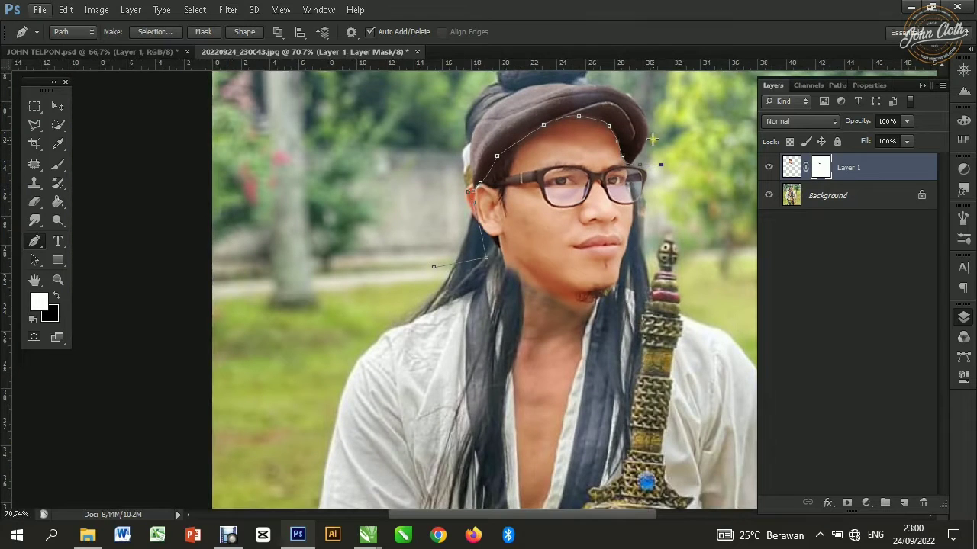
alt+scroll(652, 139, down, 1)
click(464, 100)
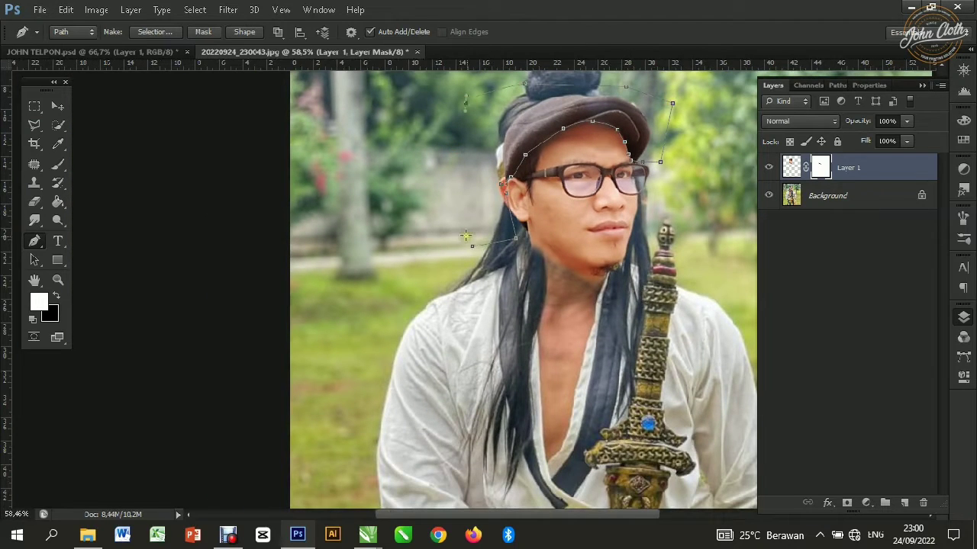
Convert the cap path to a selection, fill it with black on Layer 1's mask to hide the cap, and deselect.
right_click(492, 122)
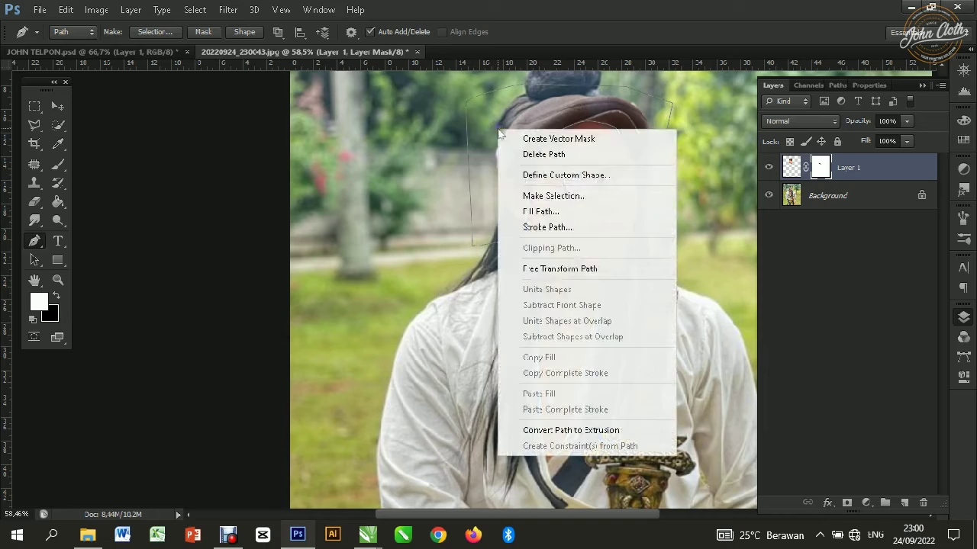
click(515, 193)
click(571, 153)
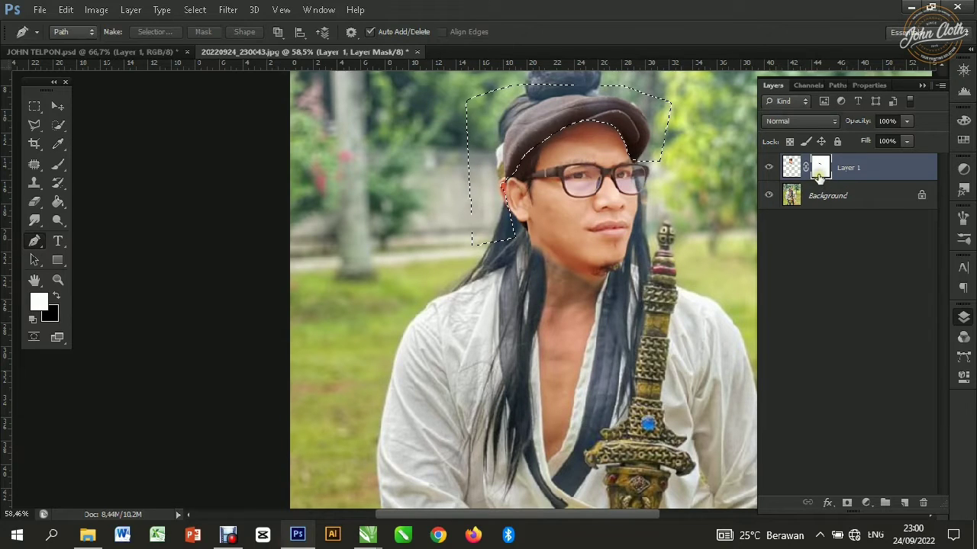
key(alt+BackSpace)
scroll(479, 203, down, 2)
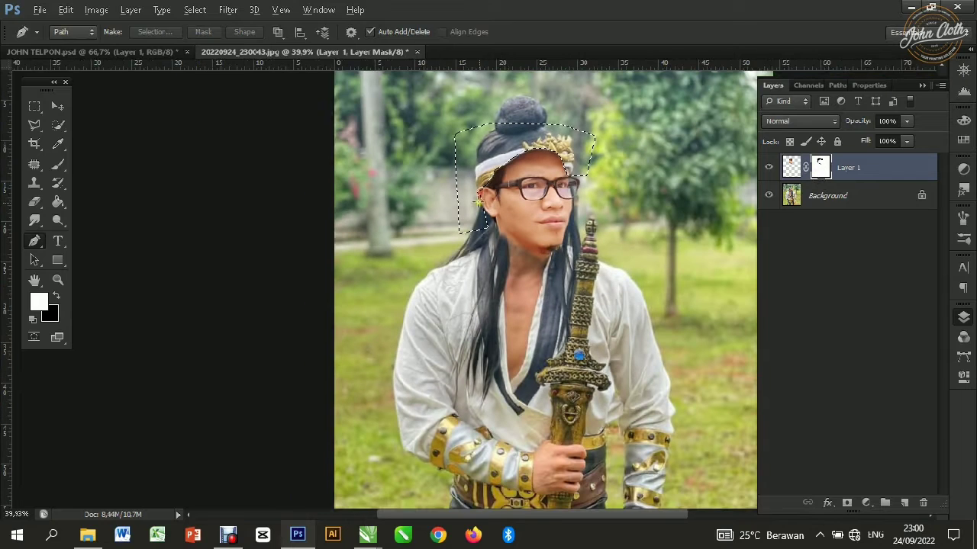
key(ctrl+d)
drag(580, 168, 582, 191)
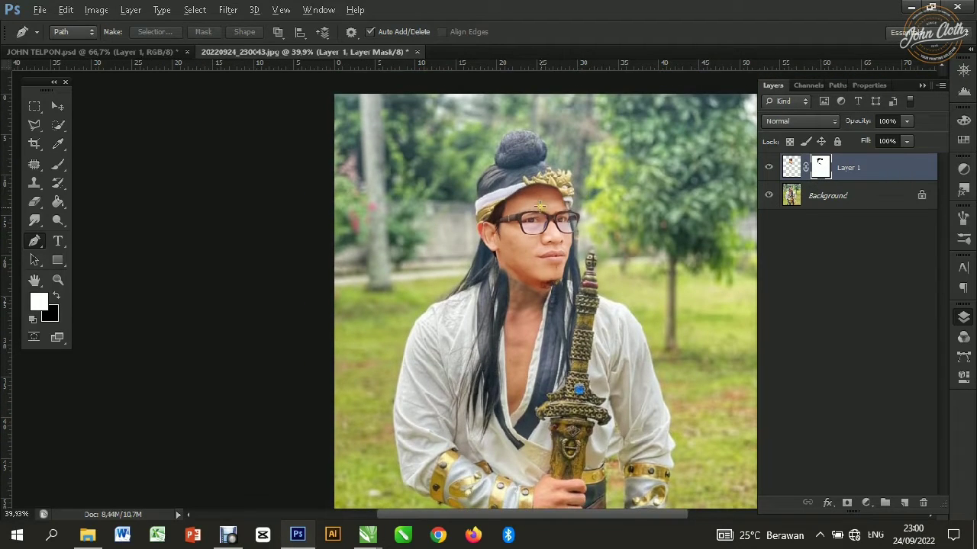
Hide Layer 1 to expose the original head and headband on the Background.
scroll(539, 206, up, 3)
click(58, 107)
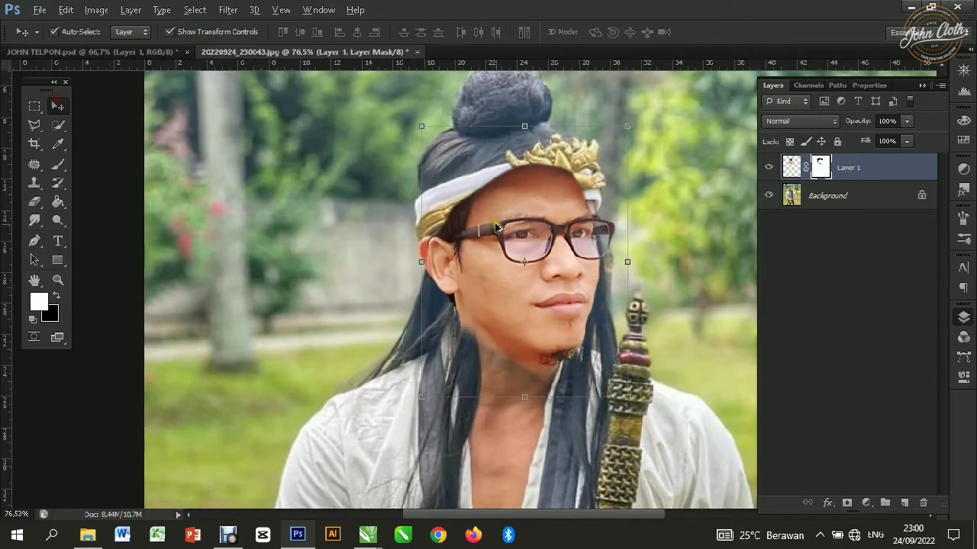
scroll(505, 232, down, 2)
scroll(520, 247, up, 2)
click(769, 167)
scroll(651, 200, up, 1)
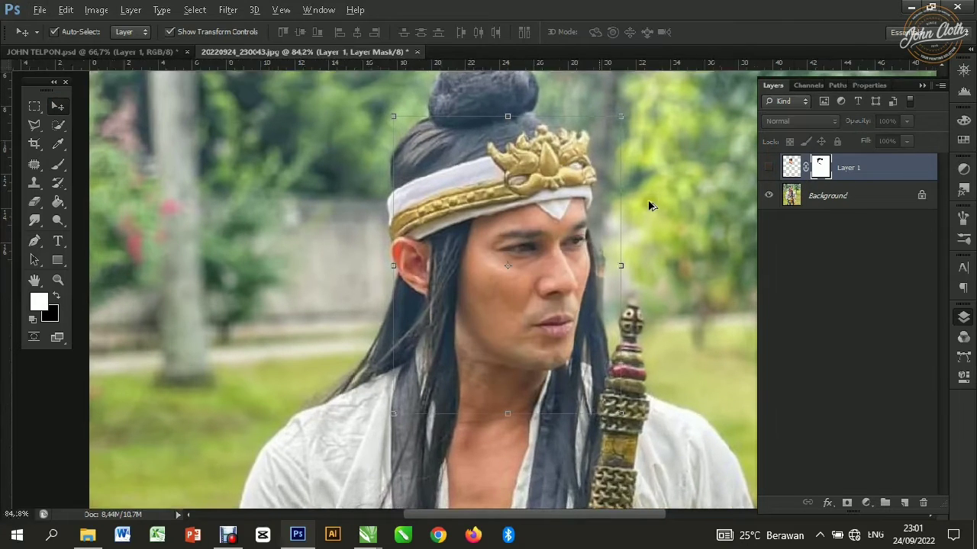
Trace a closed Pen path along the headband's lower edge and its white forehead point, enclosing the crown and the hair above.
click(34, 241)
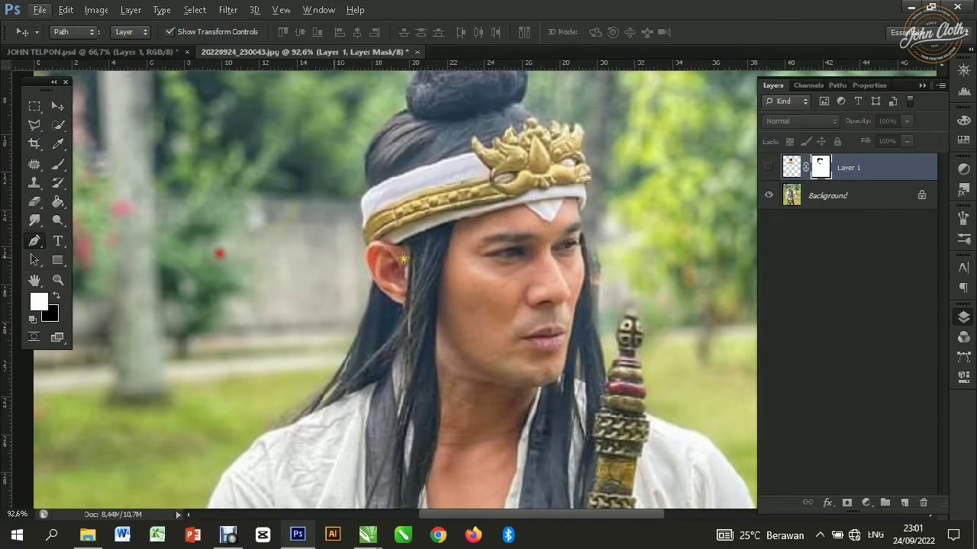
scroll(449, 243, up, 1)
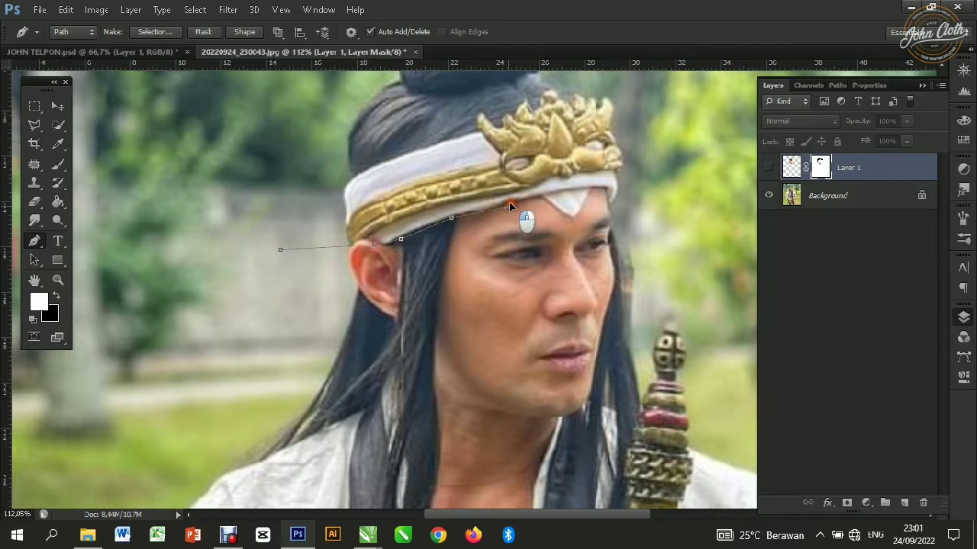
drag(508, 206, 542, 199)
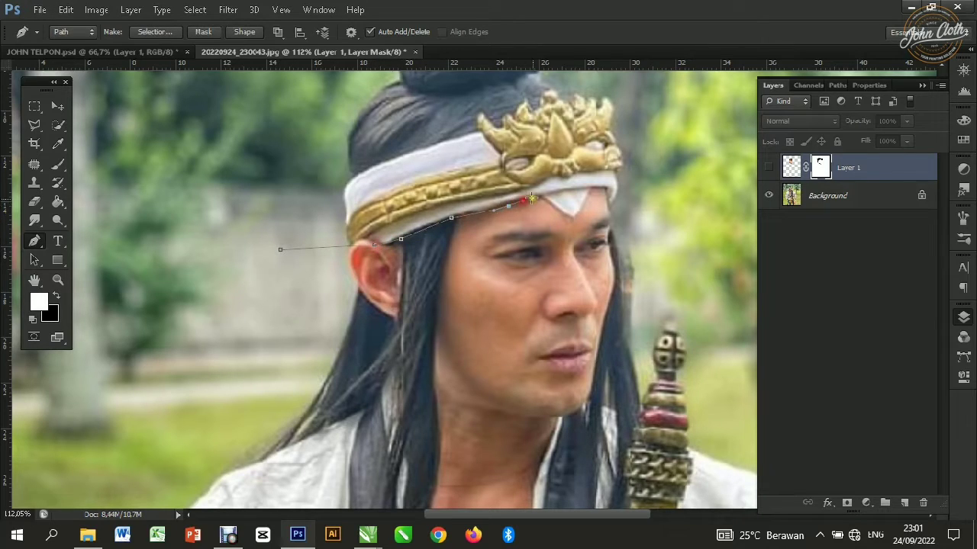
click(576, 215)
scroll(578, 202, up, 2)
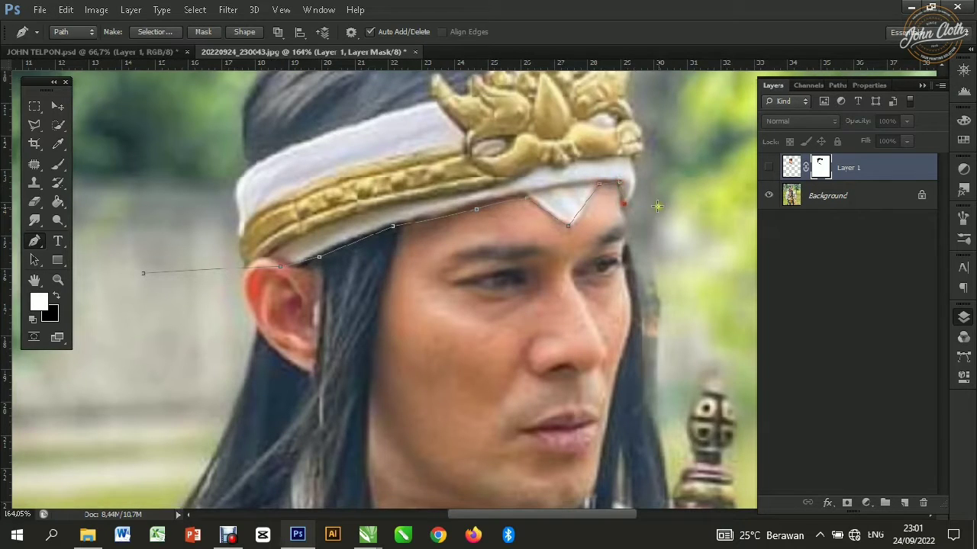
scroll(644, 218, down, 3)
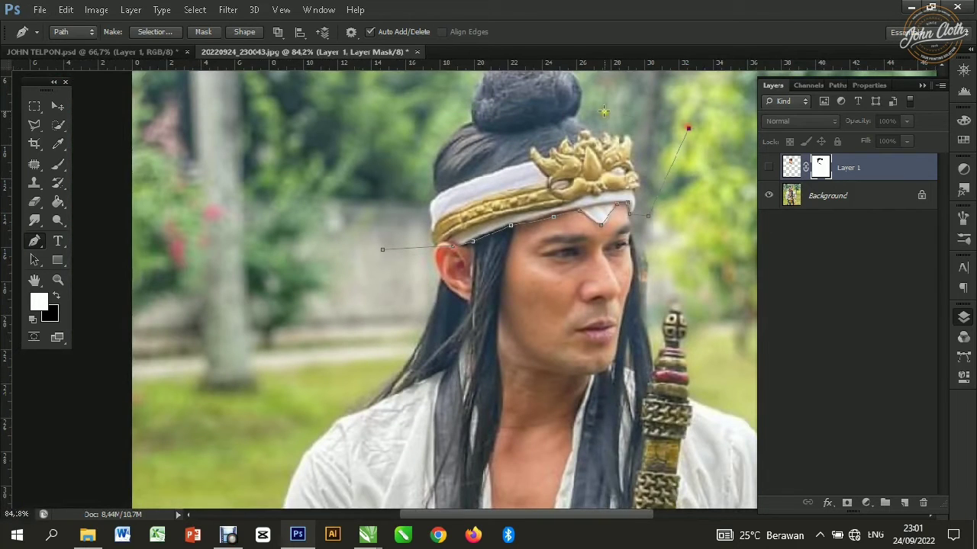
click(603, 112)
click(409, 131)
drag(360, 171, 362, 186)
click(383, 253)
Make a selection from the headband path with a 2-pixel feather and copy that area of the Background to a new layer.
right_click(416, 192)
click(473, 260)
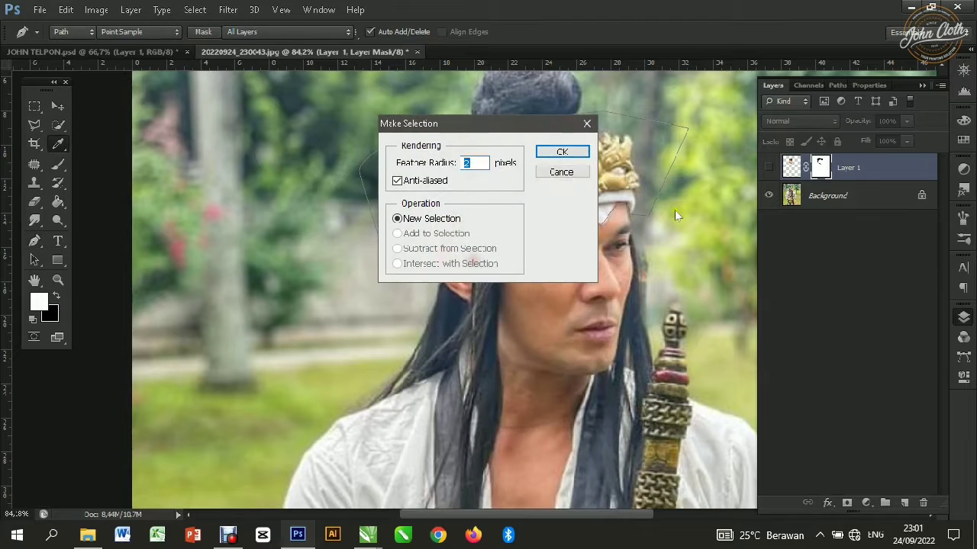
click(561, 151)
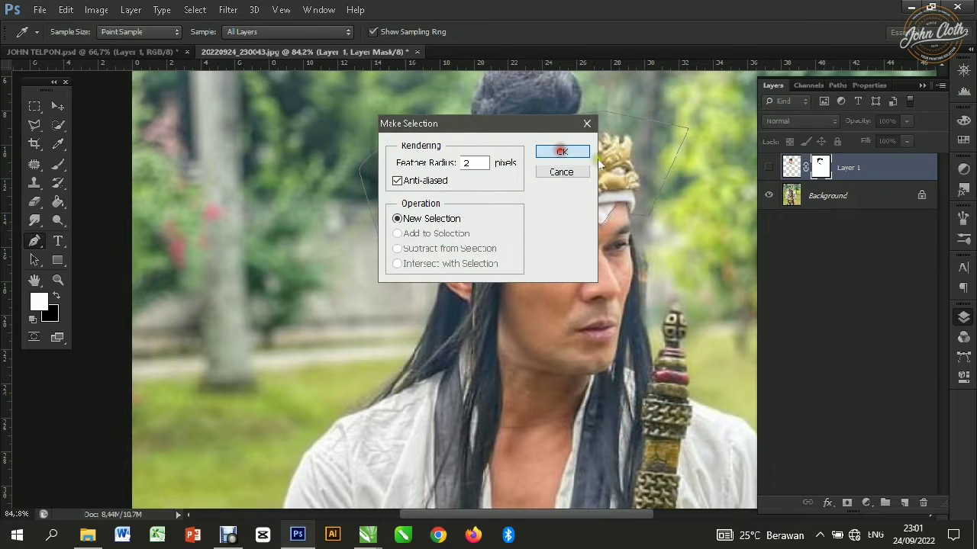
click(800, 200)
key(ctrl+j)
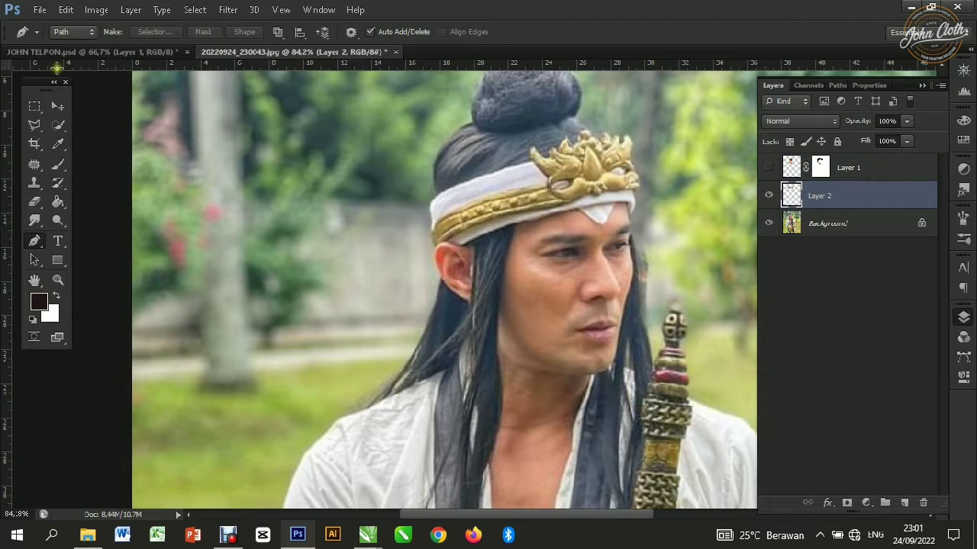
Show Layer 1 again and move the headband layer, Layer 2, above it.
click(55, 108)
click(770, 168)
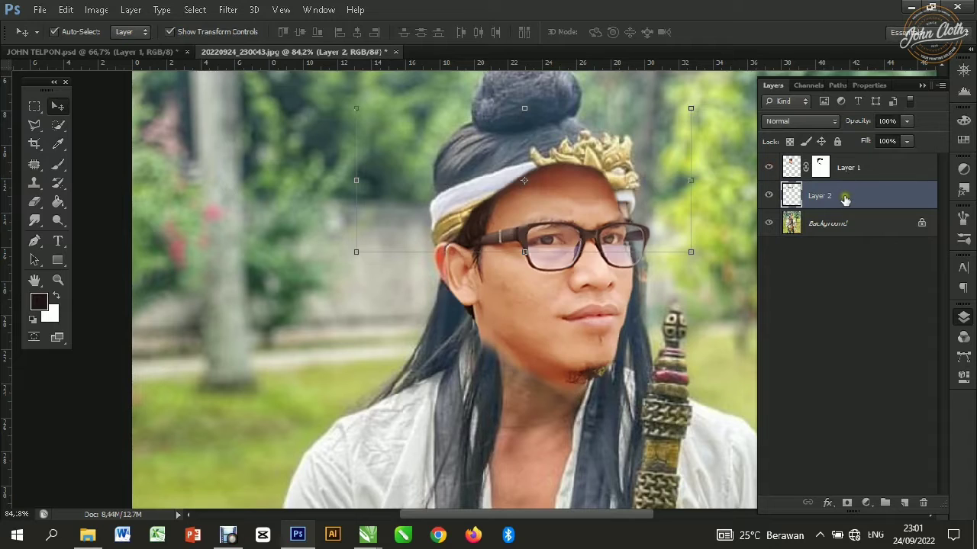
drag(844, 198, 847, 163)
scroll(363, 214, down, 3)
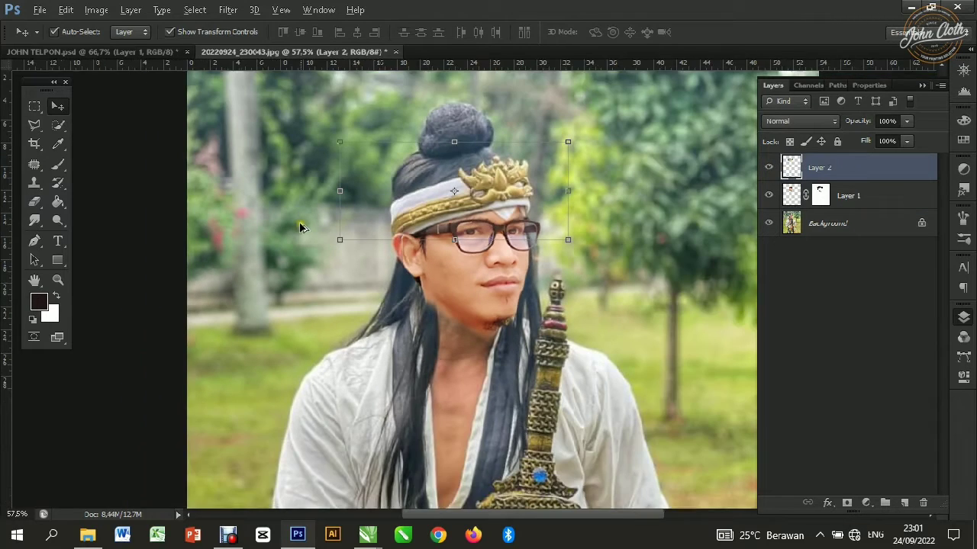
scroll(503, 198, up, 2)
scroll(479, 202, down, 3)
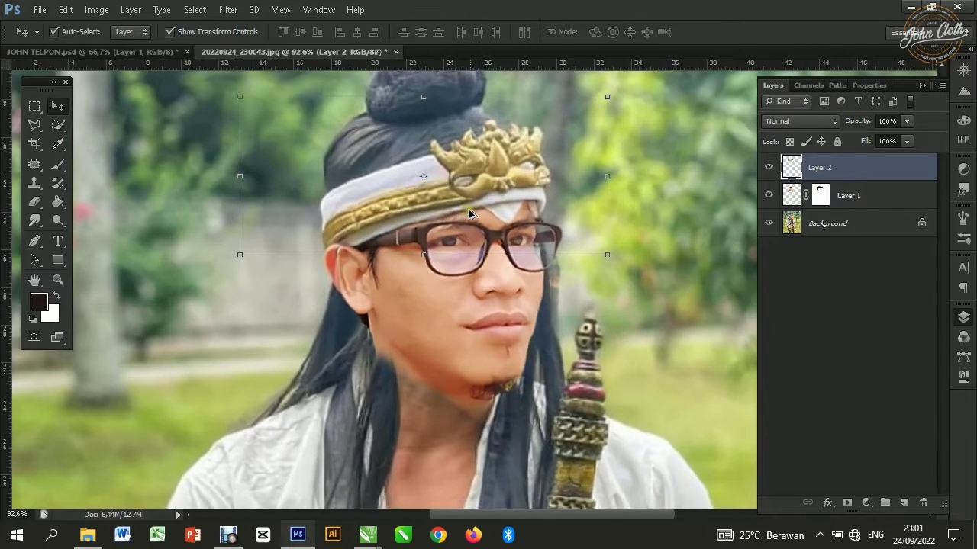
Select the pasted face on Layer 1 and shift it slightly beneath the headband.
click(492, 292)
scroll(453, 248, up, 1)
scroll(453, 248, up, 1)
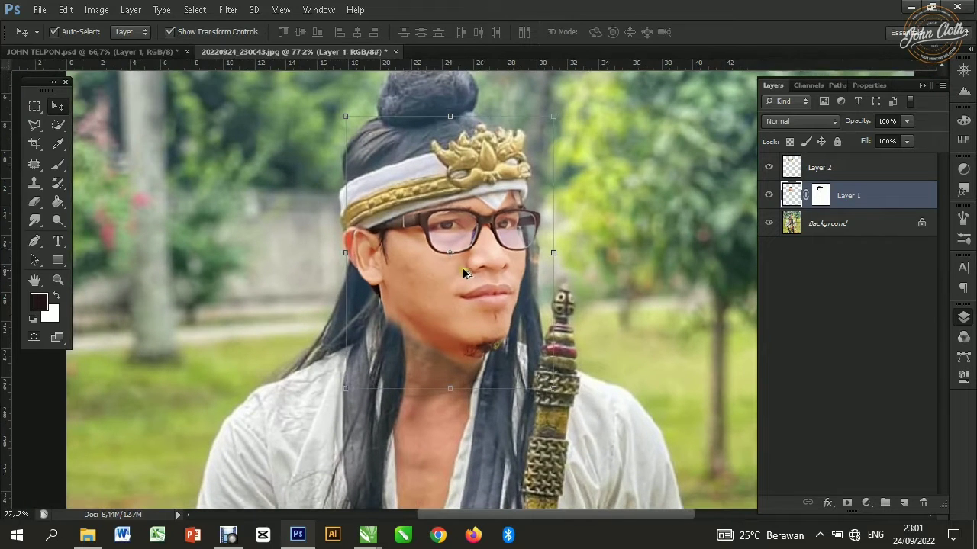
drag(492, 267, 493, 279)
scroll(535, 221, down, 3)
scroll(277, 213, up, 3)
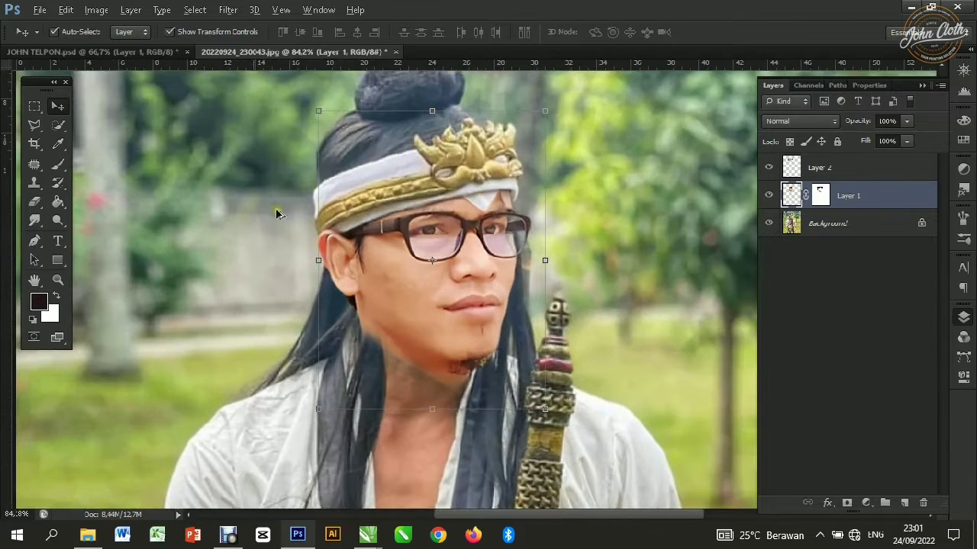
scroll(473, 297, down, 2)
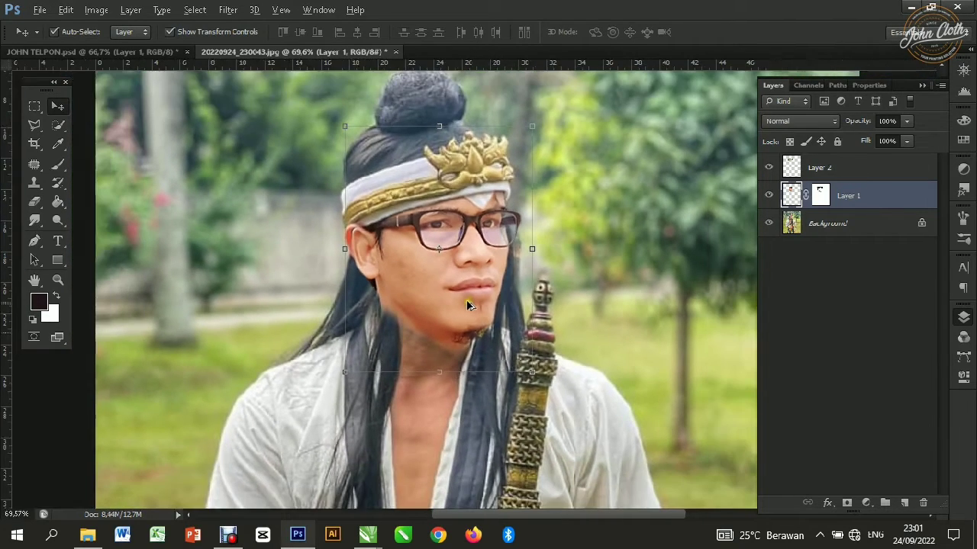
Rotate the pasted face slightly clockwise, then nudge it two steps up and one step to the right.
mouse_move(542, 112)
mouse_down()
mouse_move(556, 114)
mouse_move(549, 108)
mouse_up()
click(720, 33)
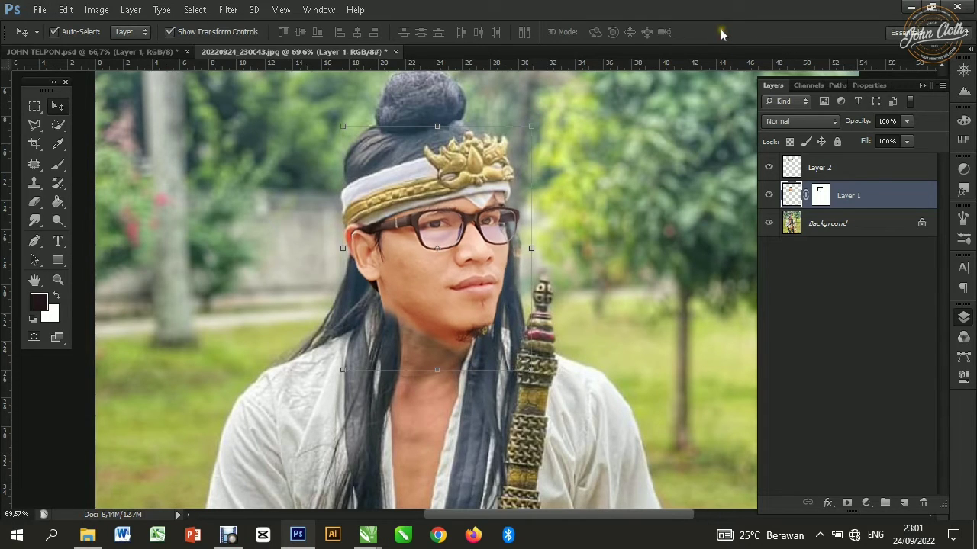
key(Up)
key(Up)
key(Right)
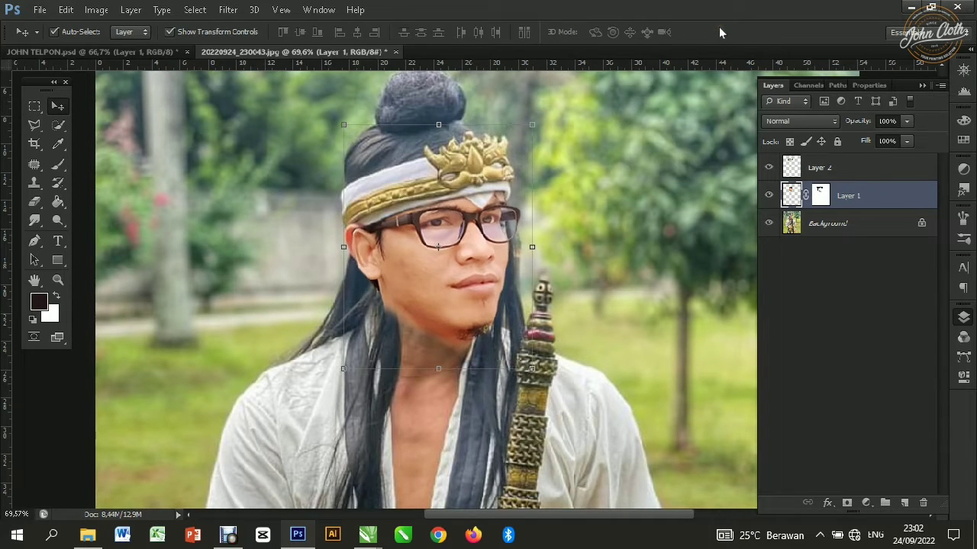
scroll(493, 232, up, 3)
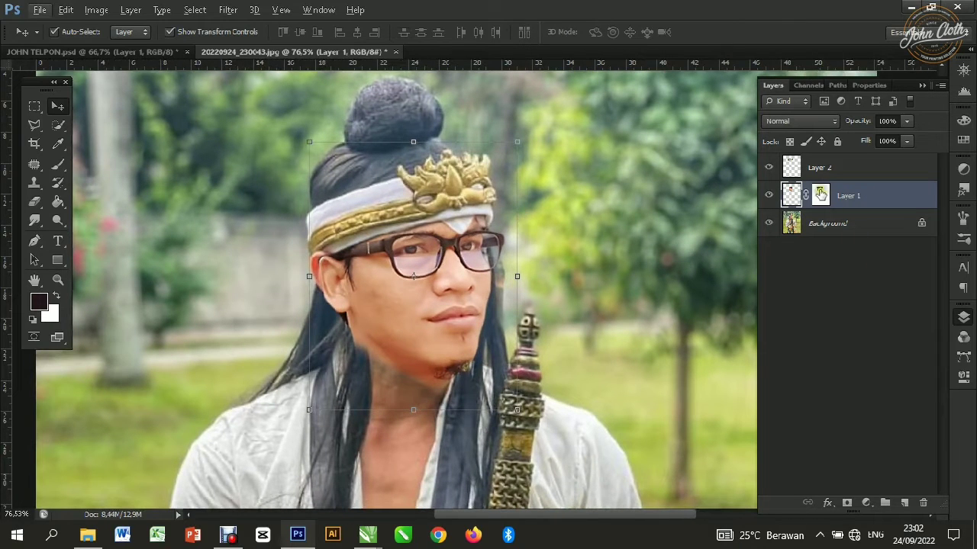
On Layer 1's mask, mask out the pasted ear and the outer jaw edge with a soft 58 px eraser.
click(820, 195)
click(34, 201)
right_click(317, 268)
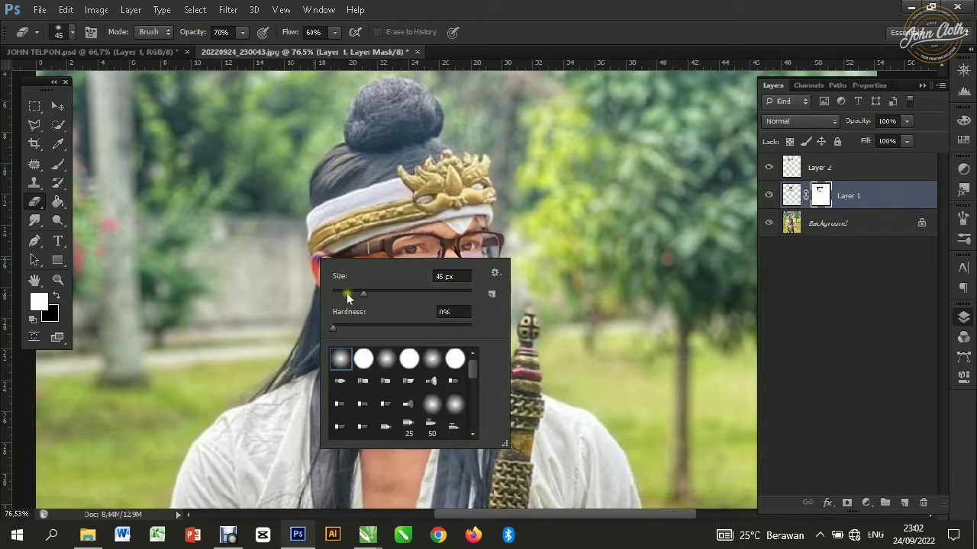
click(370, 293)
click(340, 359)
click(314, 248)
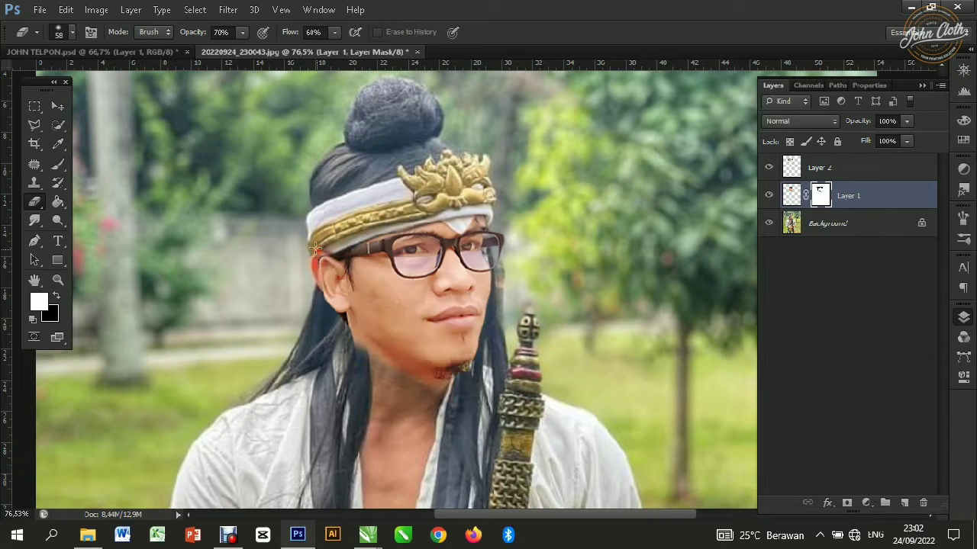
mouse_move(322, 275)
mouse_down()
mouse_move(330, 312)
mouse_move(321, 253)
mouse_move(340, 320)
mouse_move(319, 246)
mouse_move(356, 366)
mouse_move(339, 300)
mouse_move(374, 394)
mouse_move(360, 352)
mouse_move(425, 389)
mouse_up()
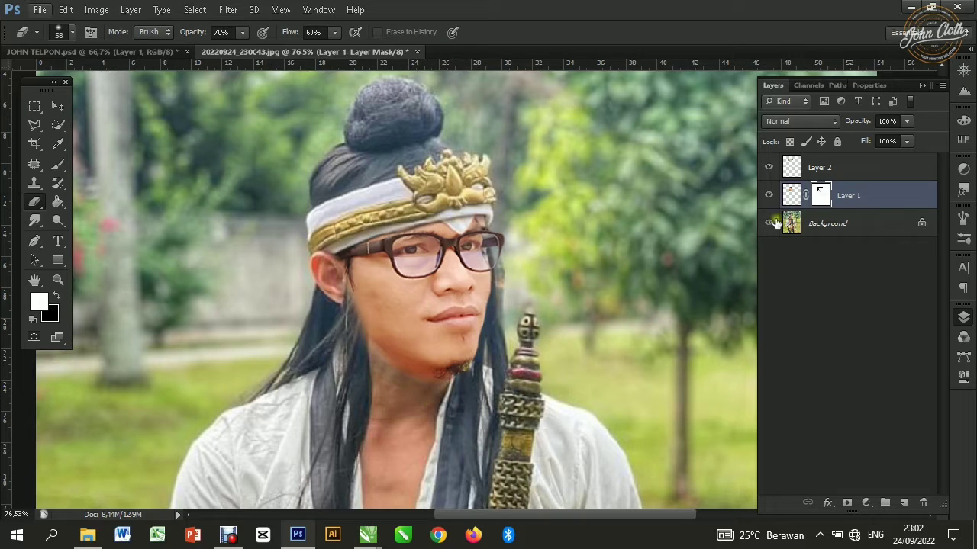
With Layer 1 hidden, outline the hair lock beside the ear on the Background with the Polygonal Lasso and copy it to a new layer.
click(768, 196)
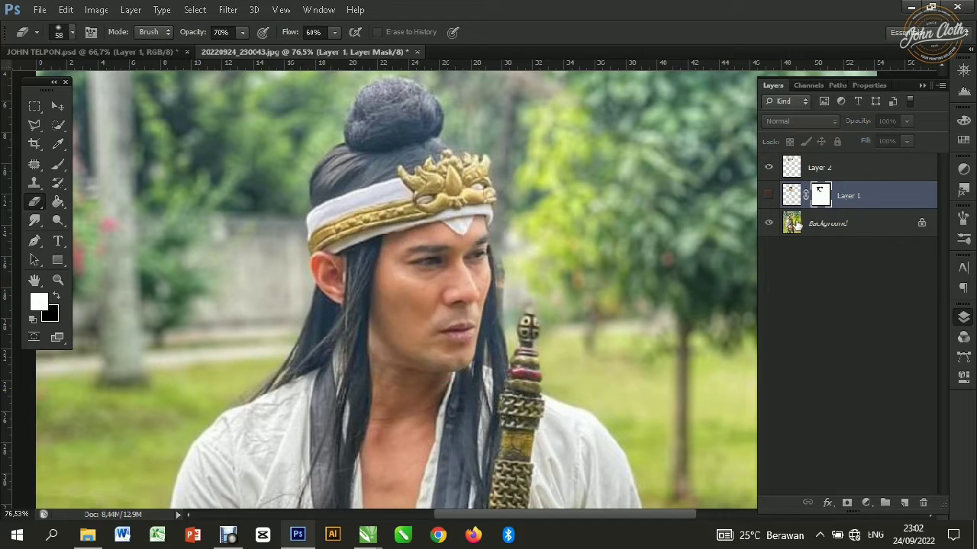
click(828, 223)
scroll(209, 221, up, 2)
click(42, 127)
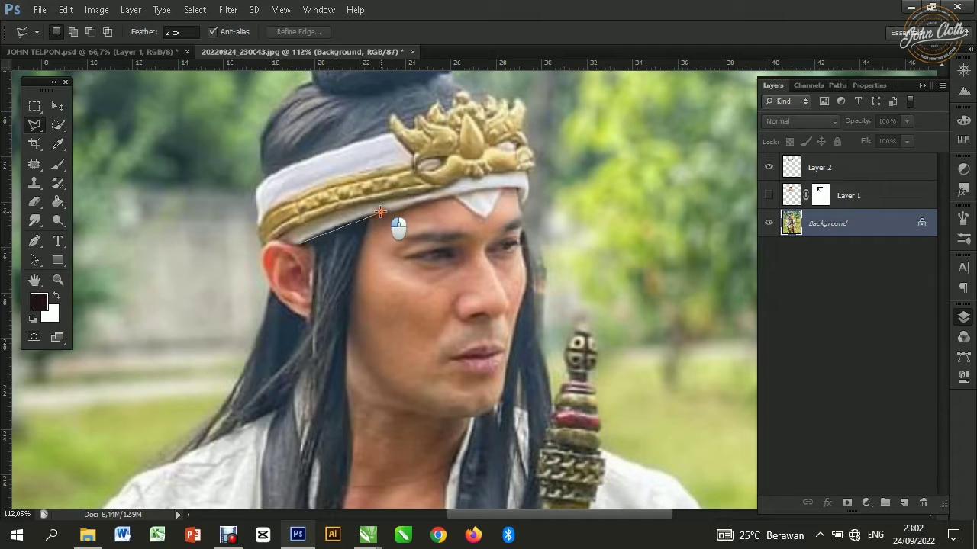
click(355, 304)
scroll(346, 501, down, 5)
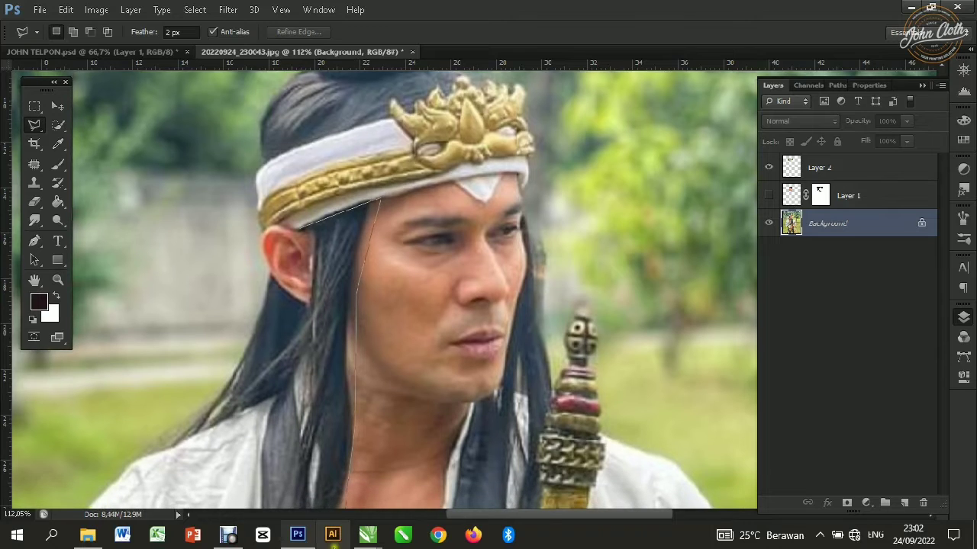
click(327, 485)
click(277, 379)
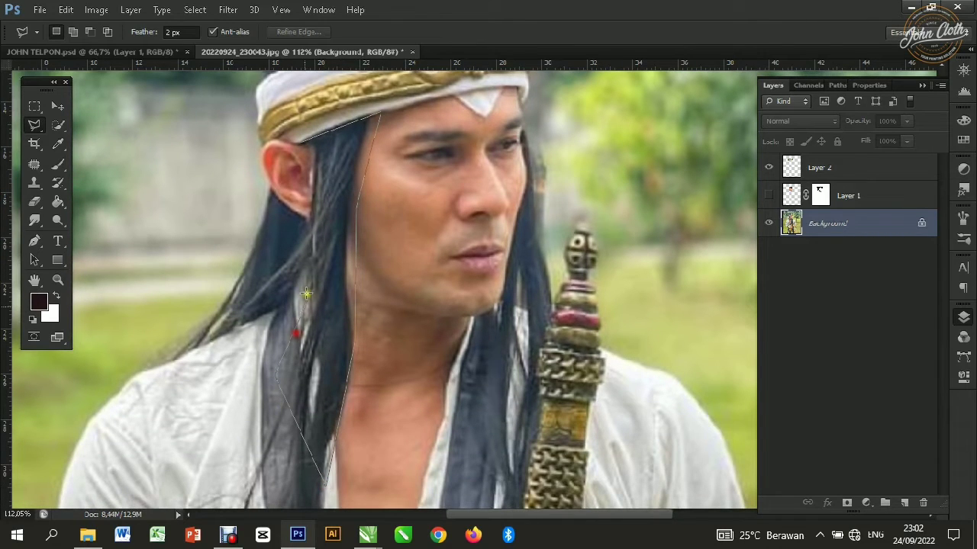
double_click(294, 165)
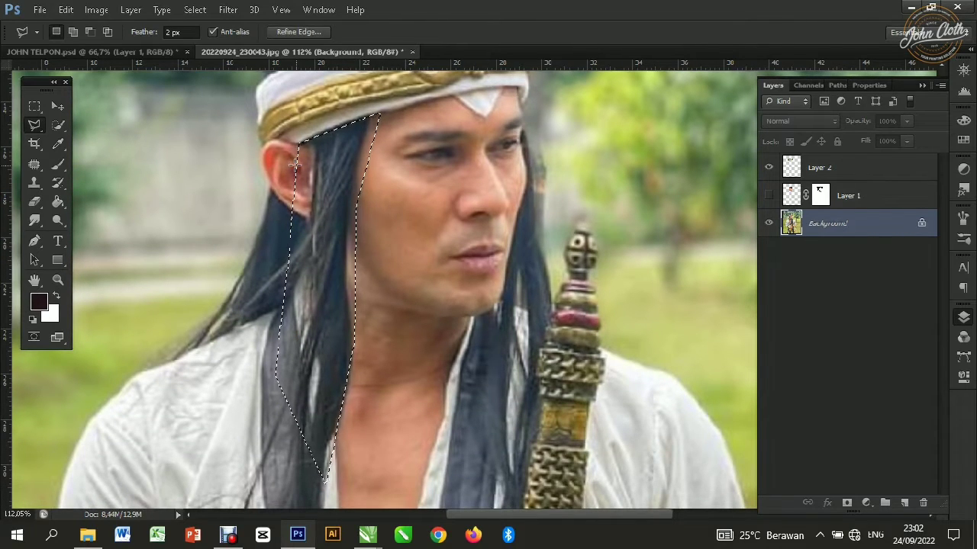
key(ctrl+j)
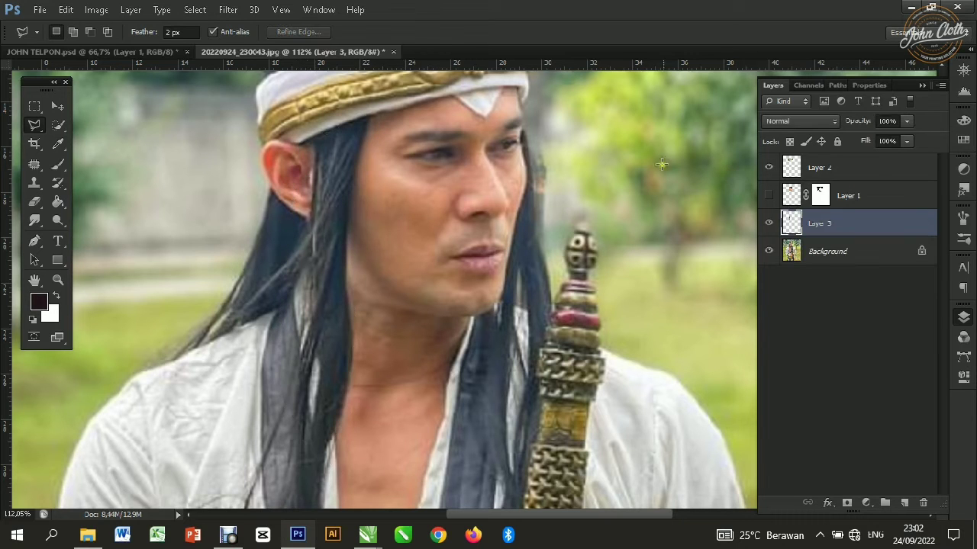
Show Layer 1 again and move the copied hair lock, Layer 3, directly above it.
key(v)
scroll(502, 341, down, 3)
scroll(518, 345, down, 1)
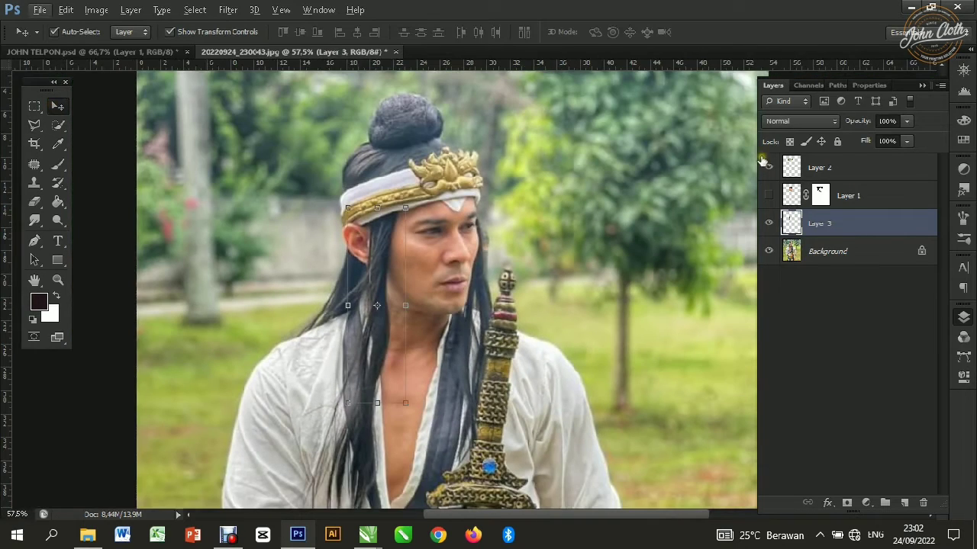
click(768, 197)
drag(833, 231, 851, 199)
scroll(419, 250, down, 4)
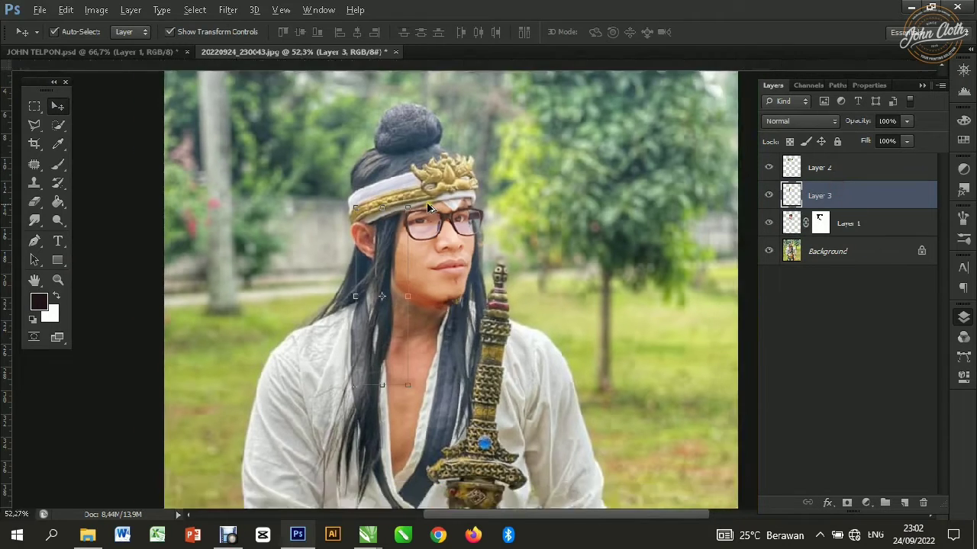
scroll(421, 250, up, 5)
scroll(421, 249, up, 1)
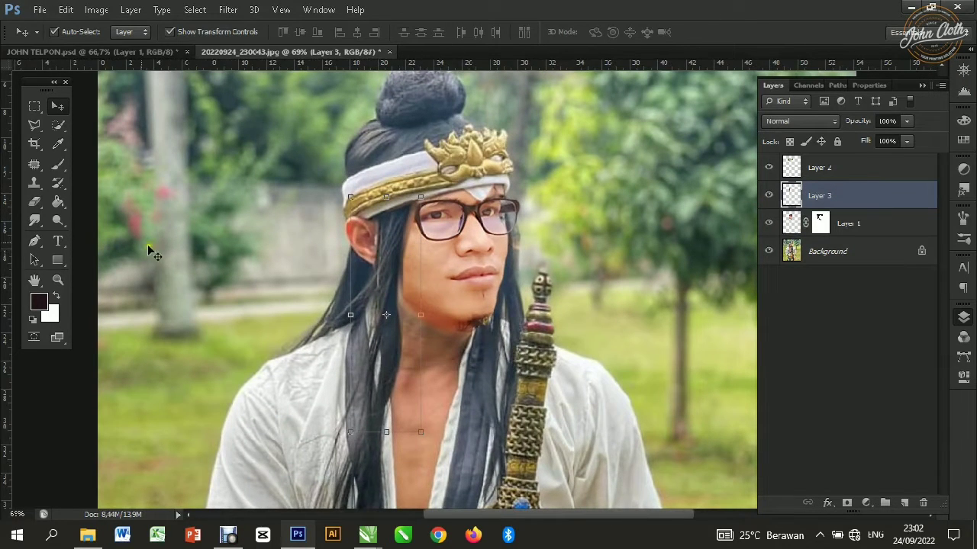
Erase the leftover skin along the hair lock's inner edge on Layer 3, from the temple down to the chest, with the soft 58 px eraser.
click(34, 200)
scroll(417, 267, up, 3)
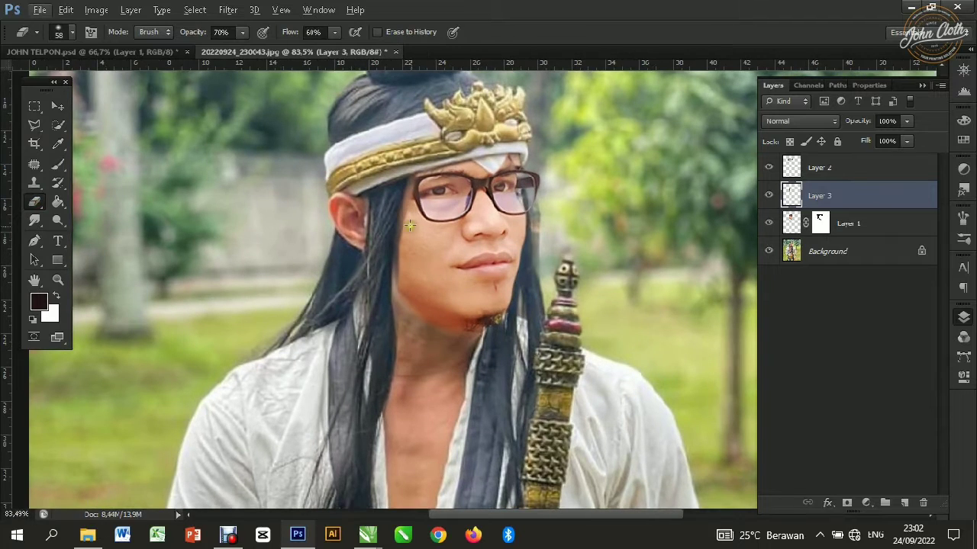
mouse_move(426, 176)
mouse_down()
mouse_move(405, 265)
mouse_move(396, 401)
mouse_move(378, 450)
mouse_up()
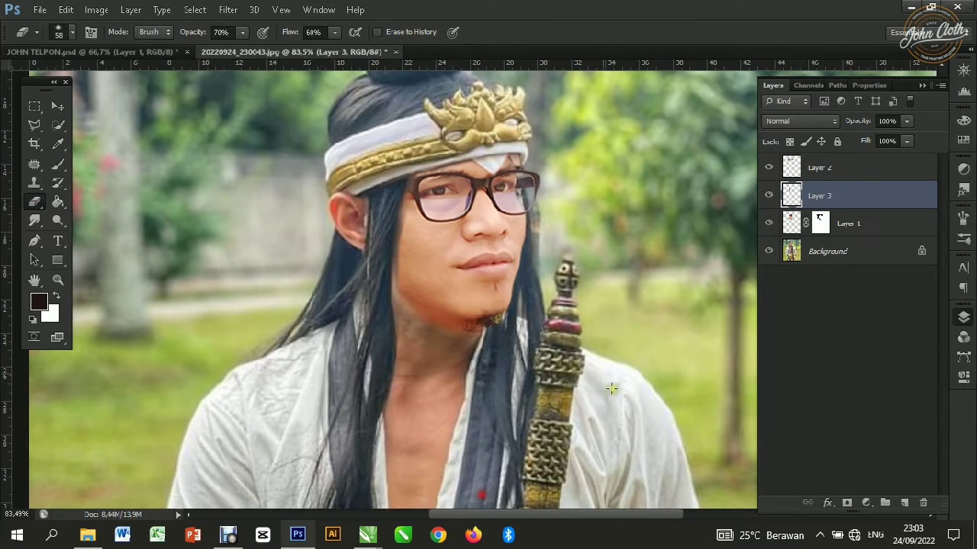
scroll(457, 257, down, 2)
scroll(456, 256, down, 5)
scroll(481, 216, up, 5)
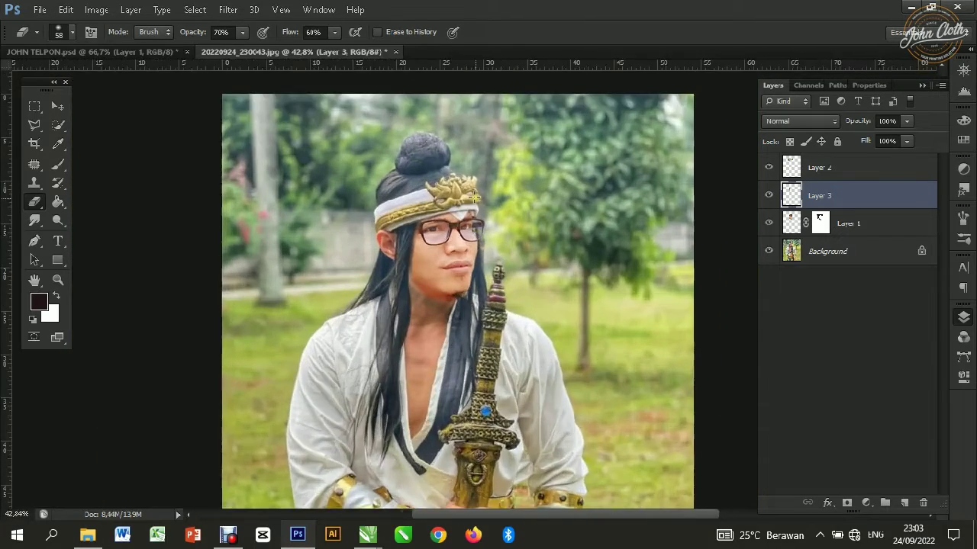
scroll(482, 215, up, 4)
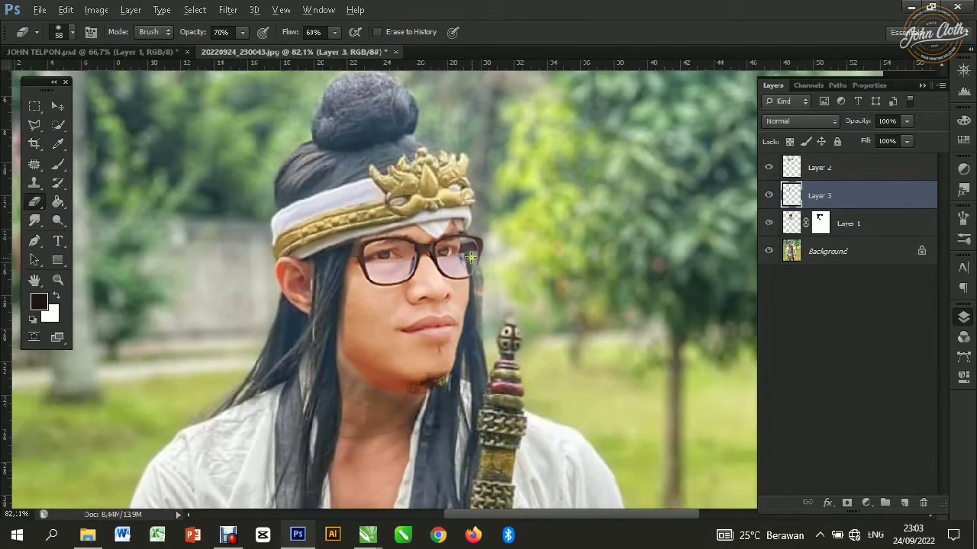
scroll(495, 248, down, 4)
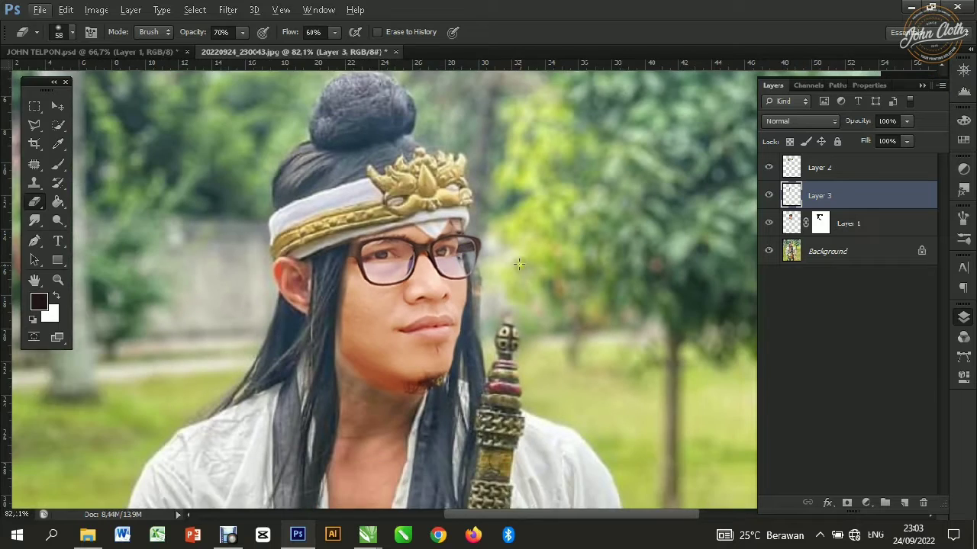
Scale the headband layer, Layer 2, to 98.74% width and 99.58% height and apply the transformation.
scroll(483, 232, up, 2)
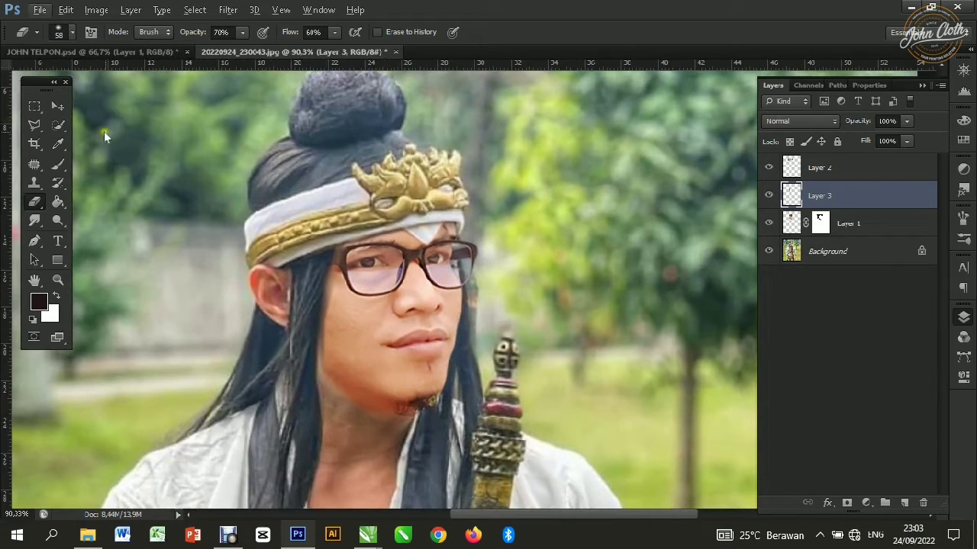
click(58, 106)
click(390, 188)
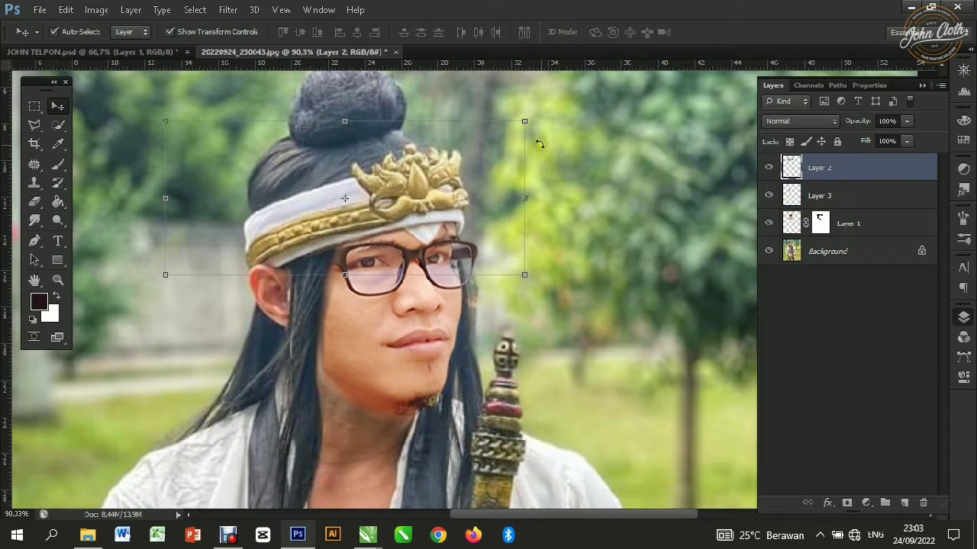
drag(525, 119, 519, 124)
drag(342, 124, 342, 122)
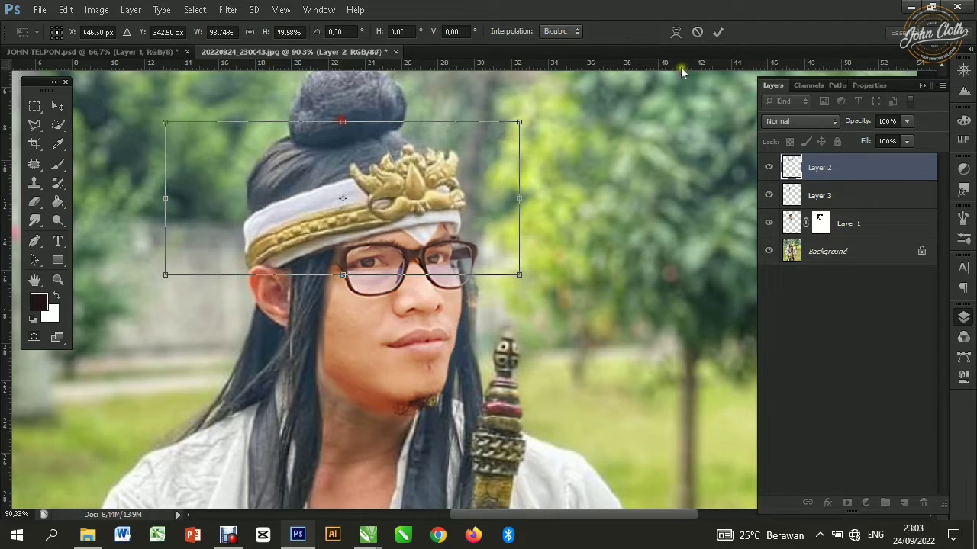
click(717, 31)
scroll(512, 227, down, 4)
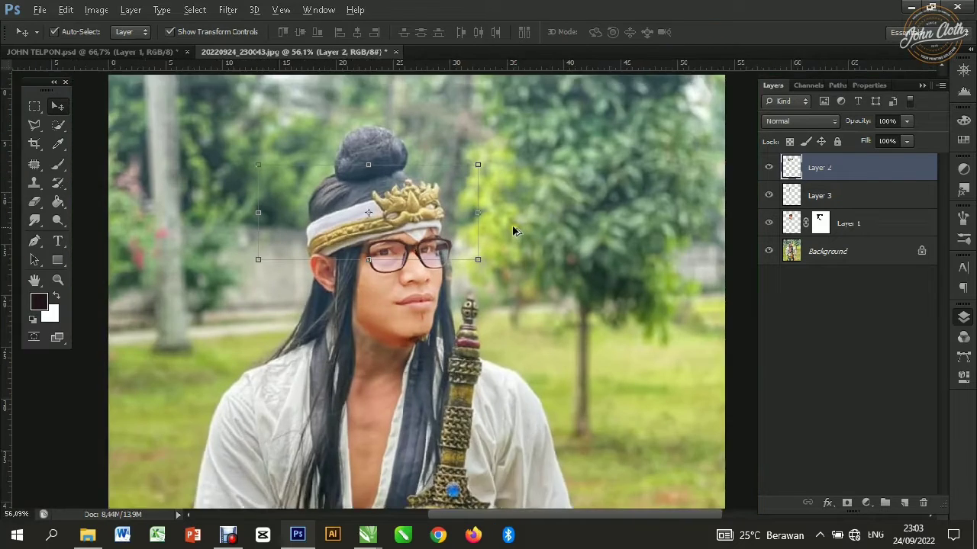
scroll(512, 231, up, 2)
scroll(419, 269, up, 2)
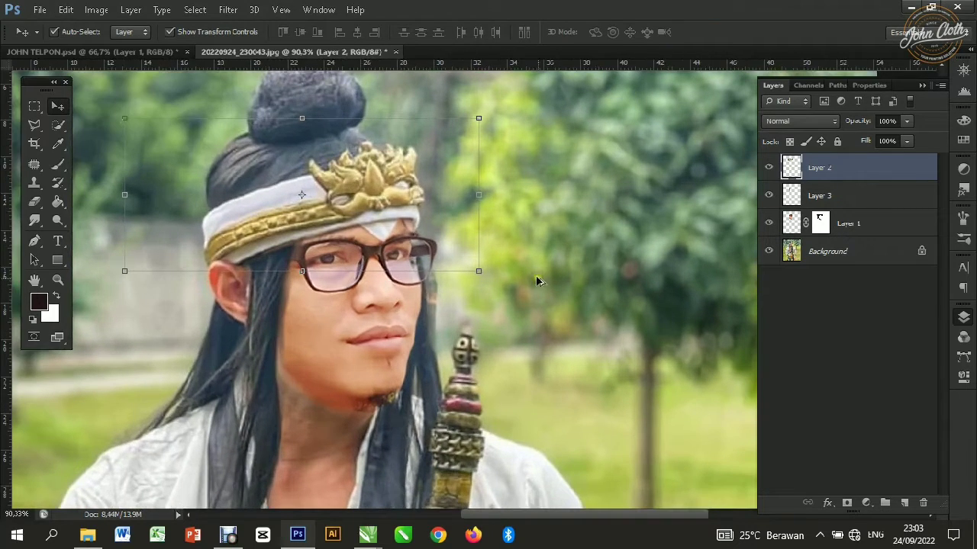
Outline the Background area from the far side of the face into the trees with the Polygonal Lasso and copy it to a new layer.
scroll(539, 280, down, 2)
click(584, 276)
click(820, 251)
scroll(498, 279, down, 2)
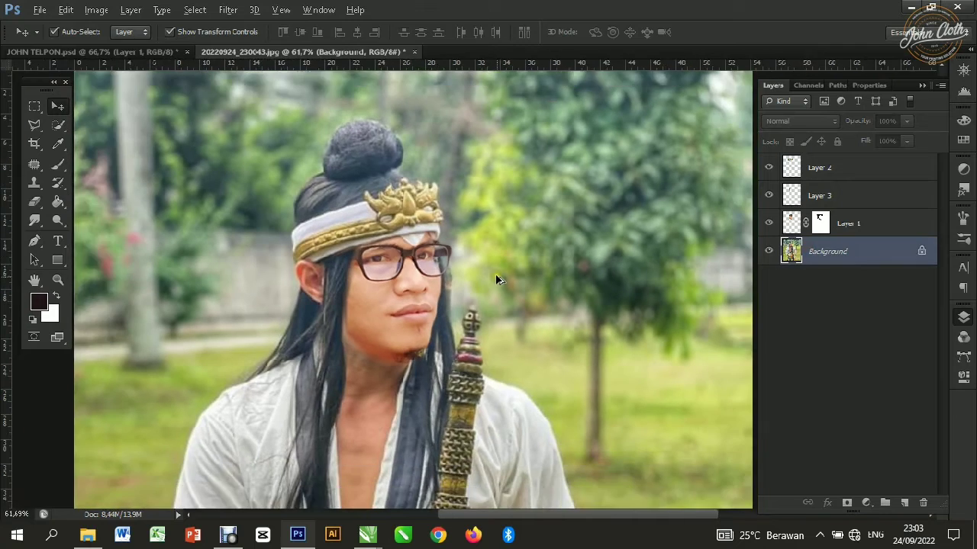
scroll(479, 296, up, 2)
click(36, 127)
scroll(532, 305, up, 1)
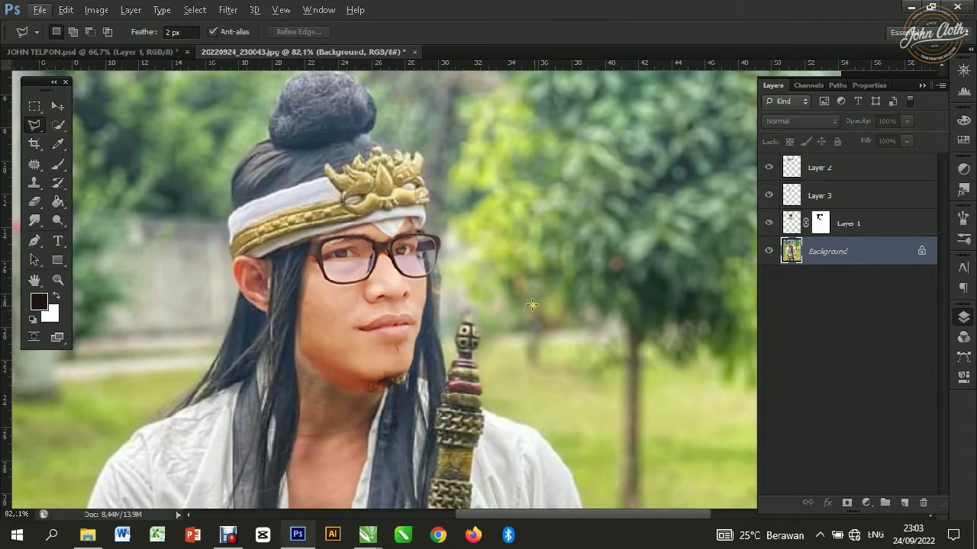
click(455, 304)
click(394, 207)
double_click(511, 208)
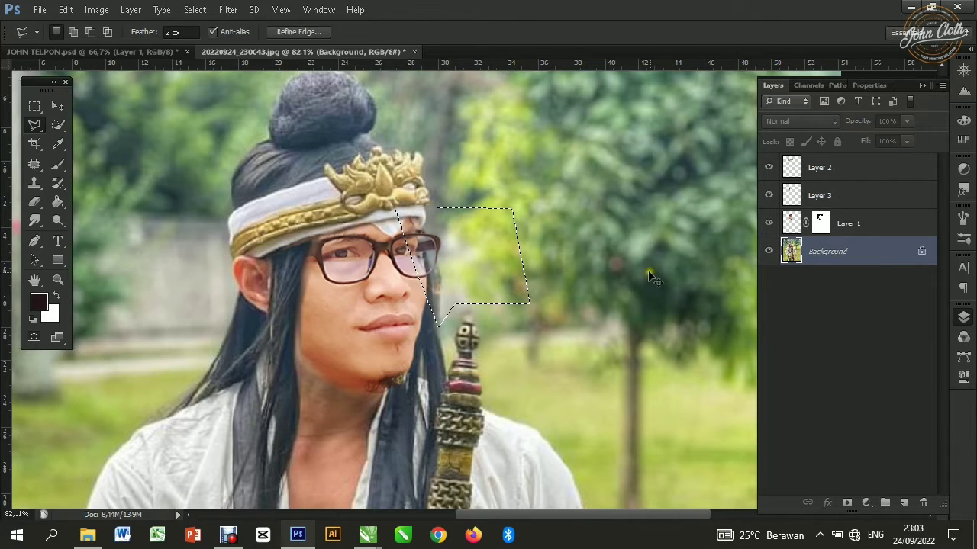
key(ctrl+j)
Stretch Layer 4 towards the face to 115.70% width, covering the original hair beside the glasses, and apply it.
click(61, 106)
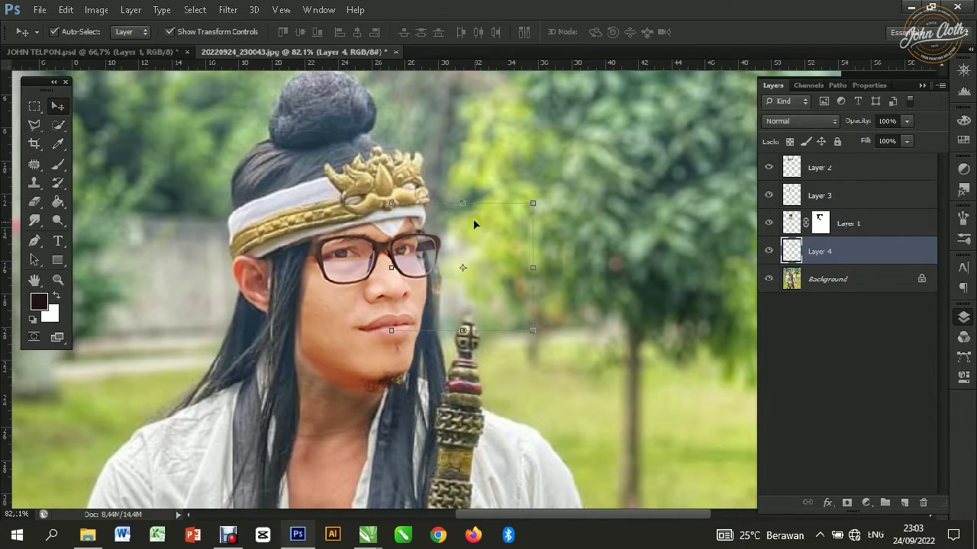
drag(383, 266, 368, 268)
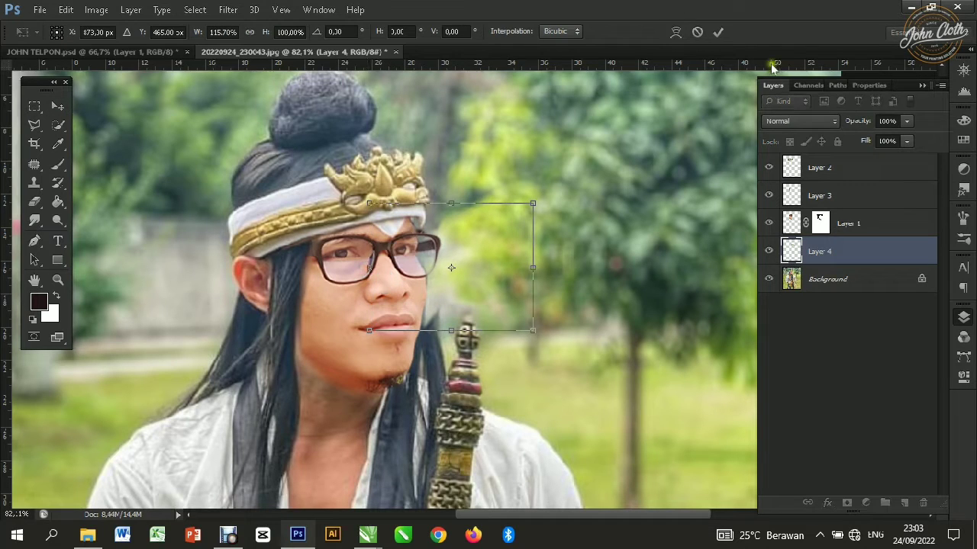
click(719, 32)
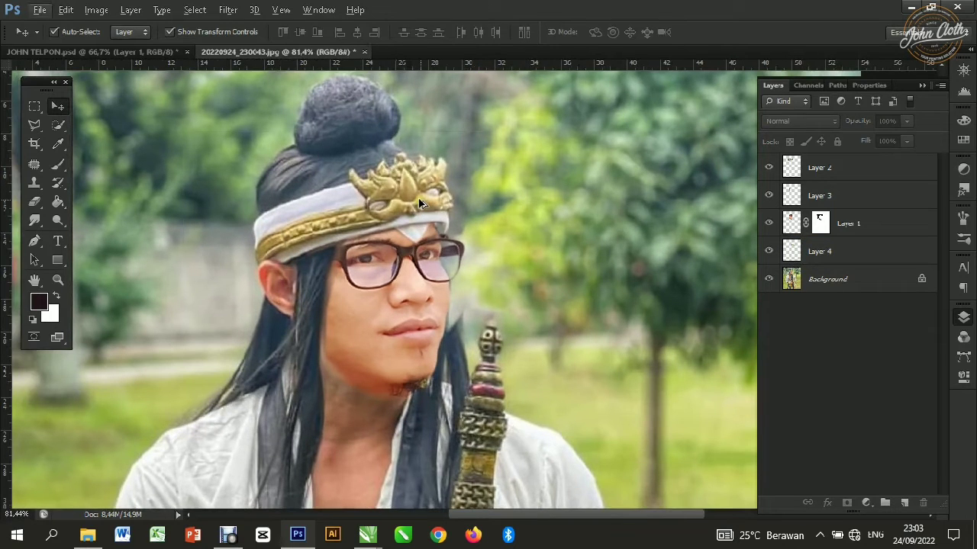
Warp the headband on Layer 2, pulling its front edge slightly in towards the forehead, and apply the warp.
click(419, 202)
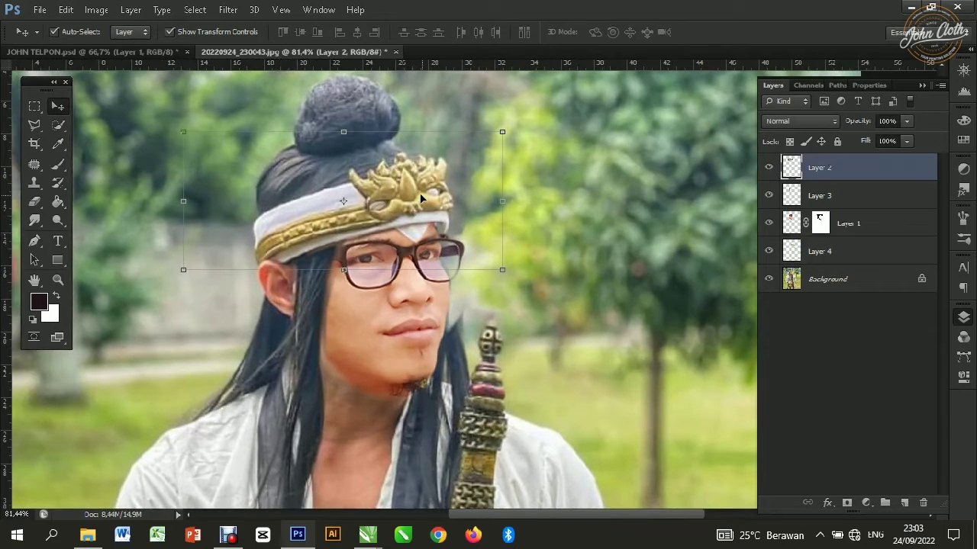
key(ctrl+t)
click(676, 32)
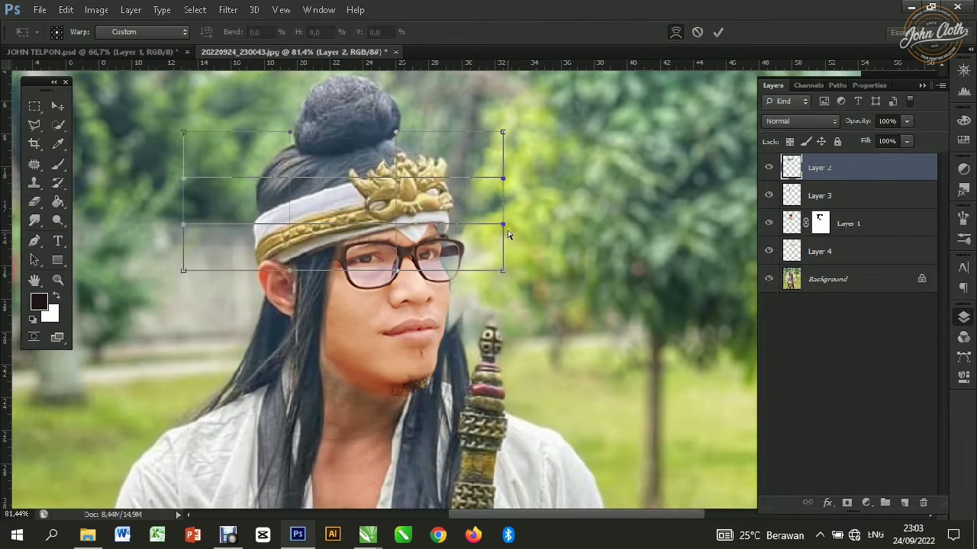
drag(502, 225, 482, 233)
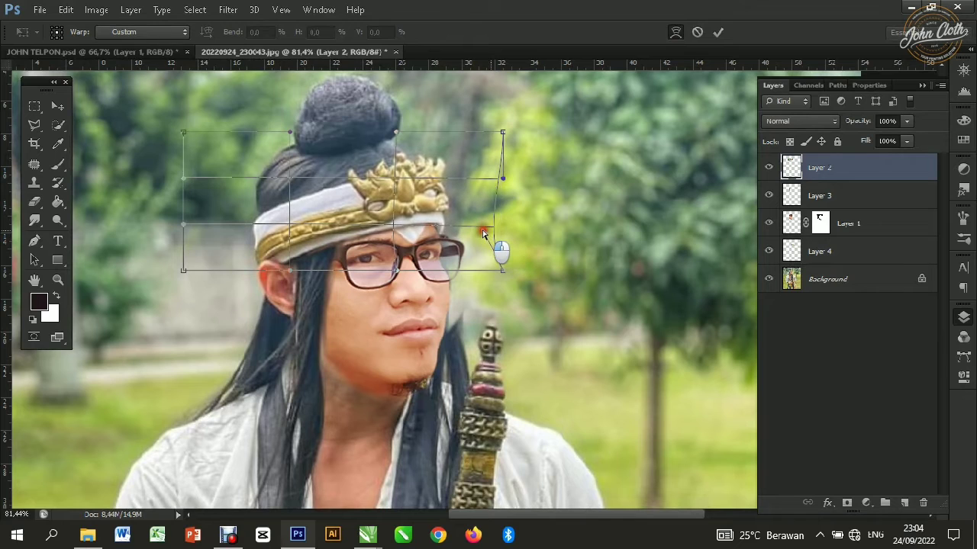
drag(405, 225, 390, 225)
mouse_move(503, 270)
mouse_down()
mouse_move(494, 272)
mouse_move(511, 268)
mouse_up()
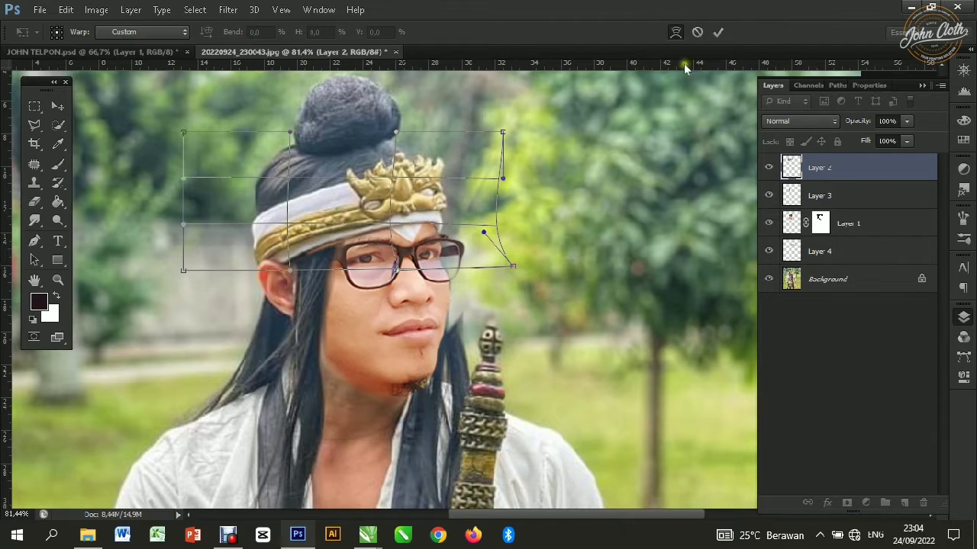
click(718, 32)
Make Background the active layer and hide Layer 4 and Layer 1 to expose the original face and hair.
scroll(497, 229, down, 3)
click(862, 279)
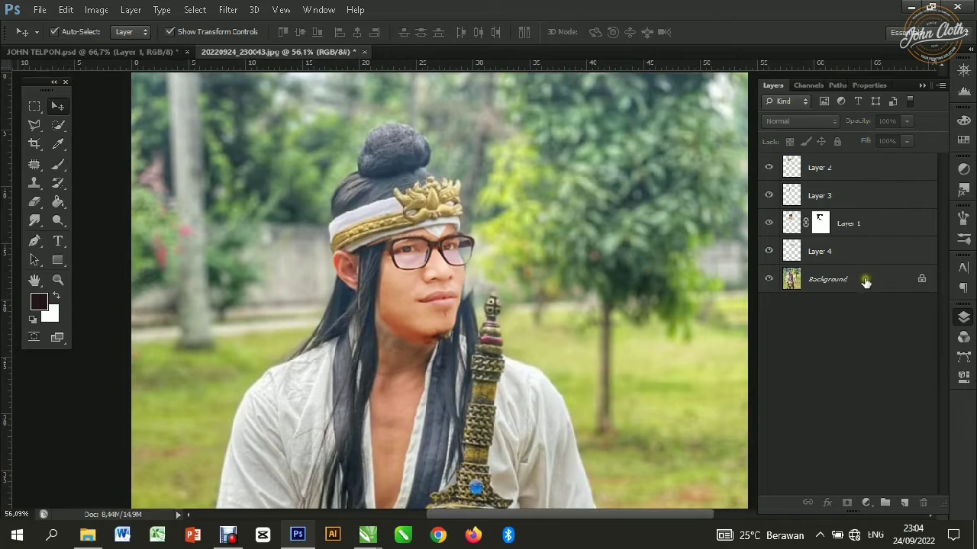
scroll(618, 276, up, 1)
click(769, 195)
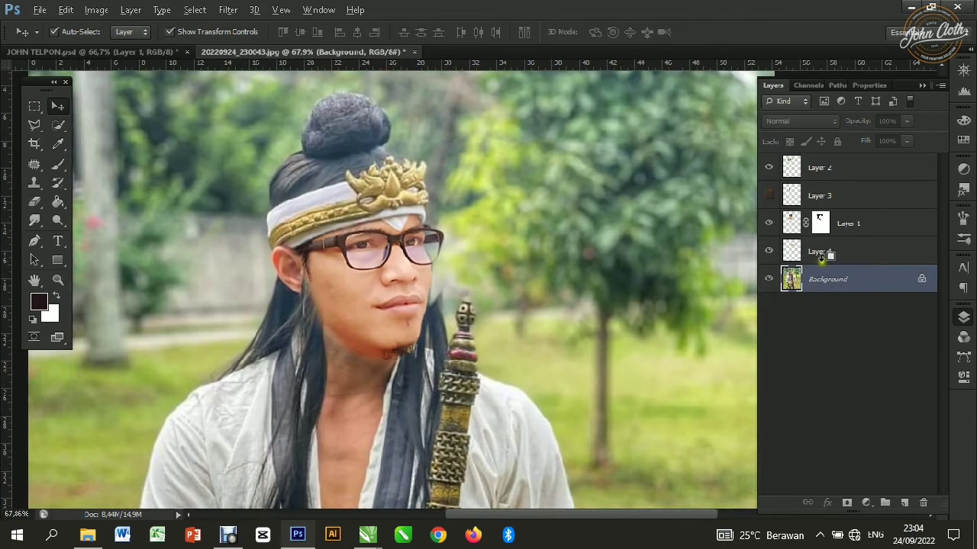
click(769, 252)
click(769, 196)
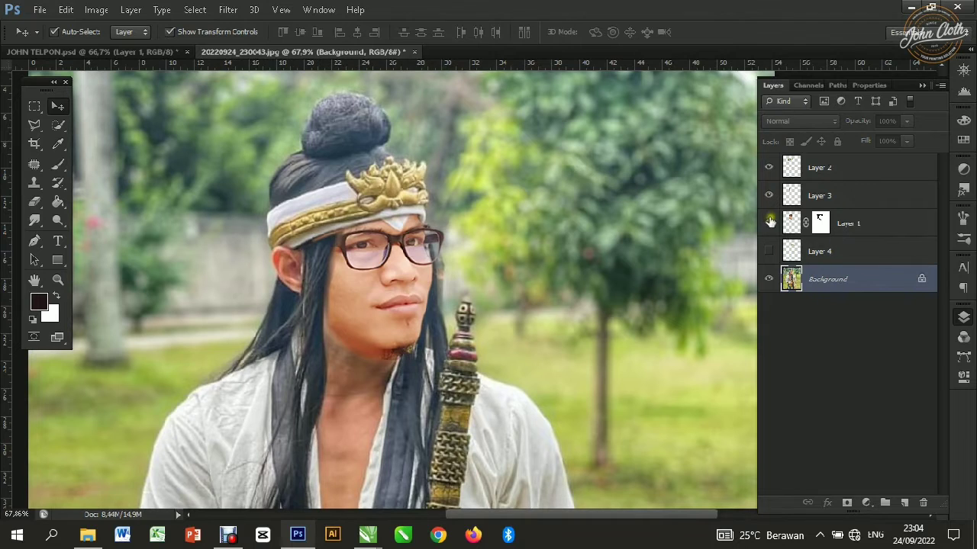
click(768, 223)
scroll(463, 273, up, 1)
Outline the hair lock on the far side of the original face with the Polygonal Lasso and copy it to a new layer.
key(l)
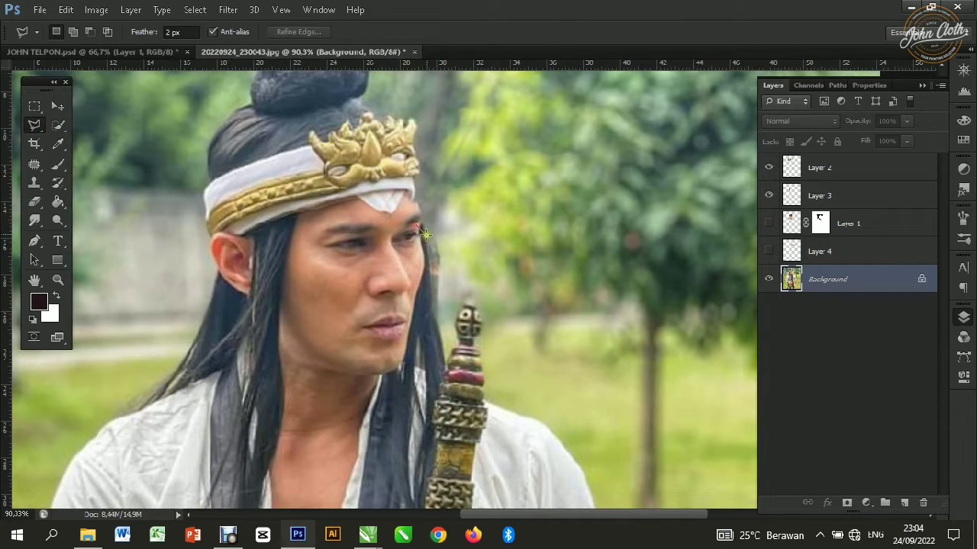
click(437, 418)
click(427, 431)
click(406, 355)
click(419, 297)
click(422, 251)
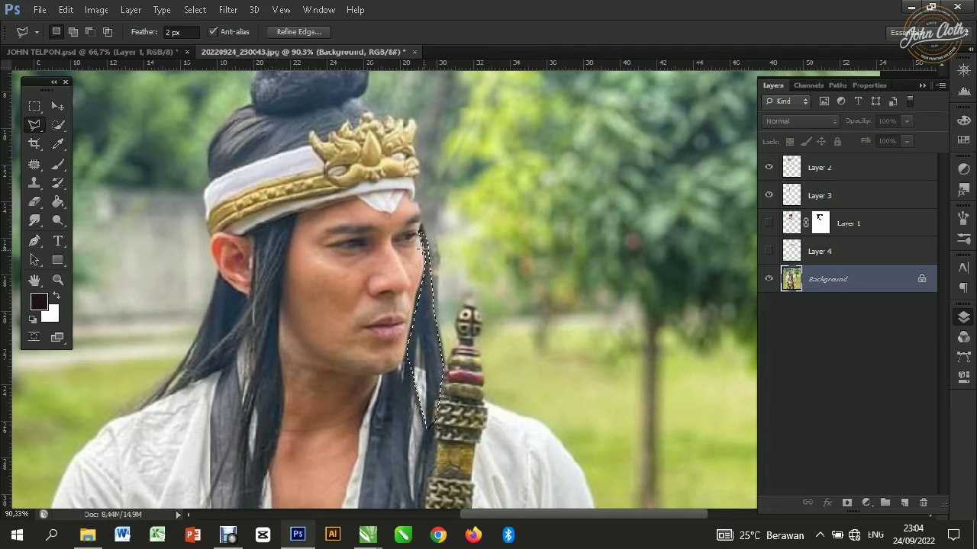
key(ctrl+j)
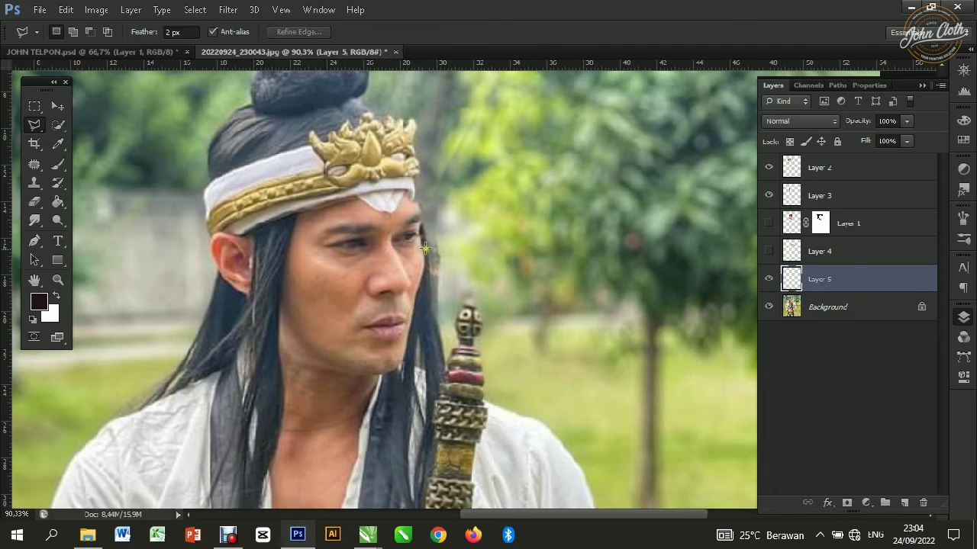
Show Layer 1 and Layer 4 again and move the copied hair layer, Layer 5, above Layer 4.
click(51, 107)
click(768, 225)
click(769, 251)
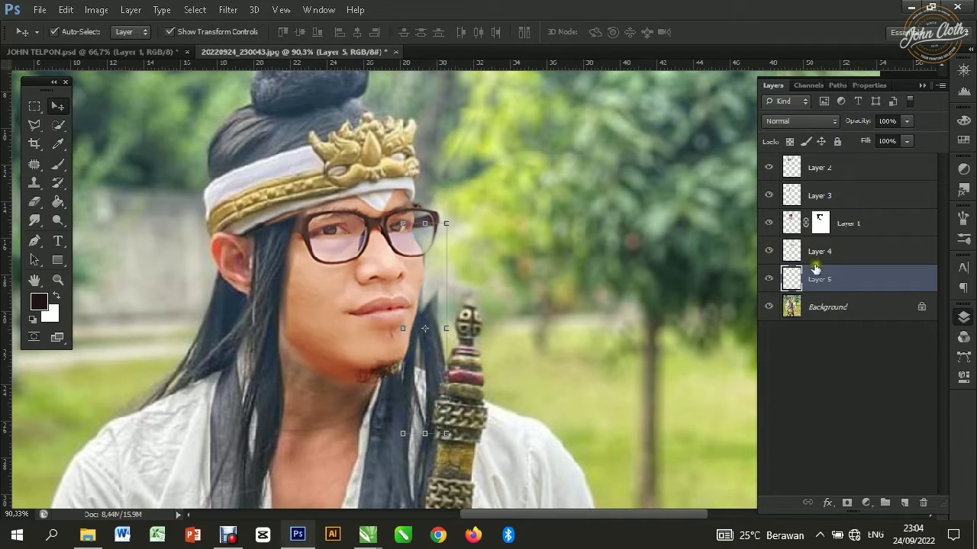
drag(838, 284, 833, 243)
scroll(461, 286, down, 5)
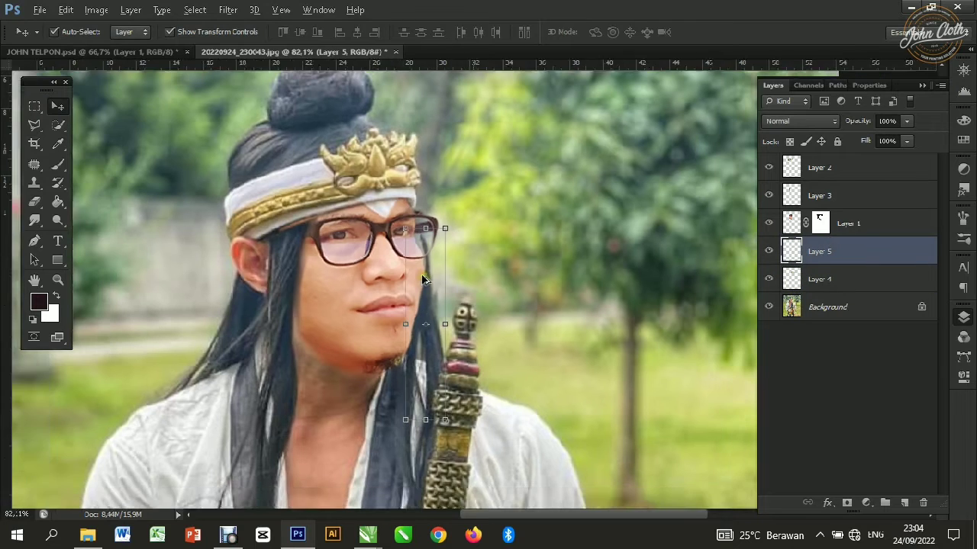
Warp the Layer 5 hair lock, bulging its upper edge up behind the glasses and cheek, and apply the warp.
scroll(473, 245, up, 4)
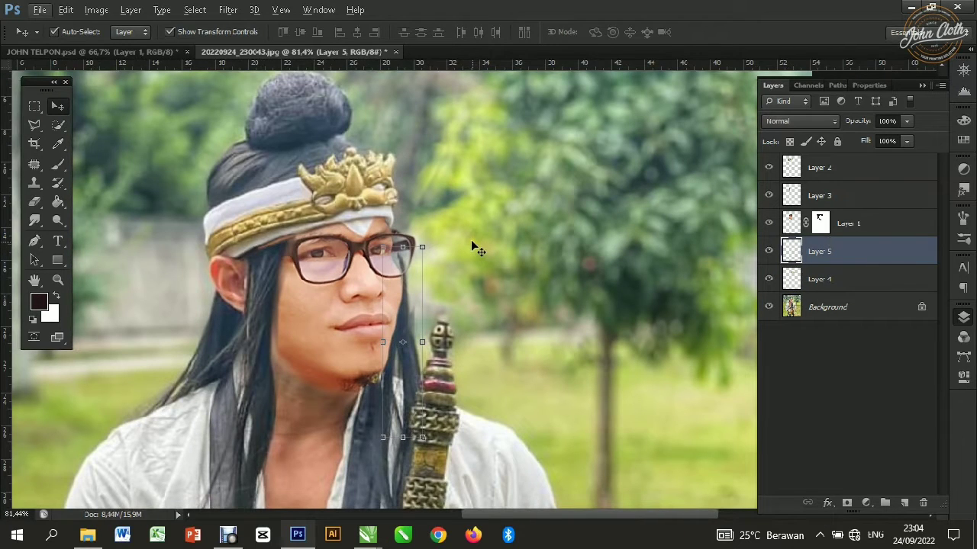
key(ctrl+t)
click(675, 33)
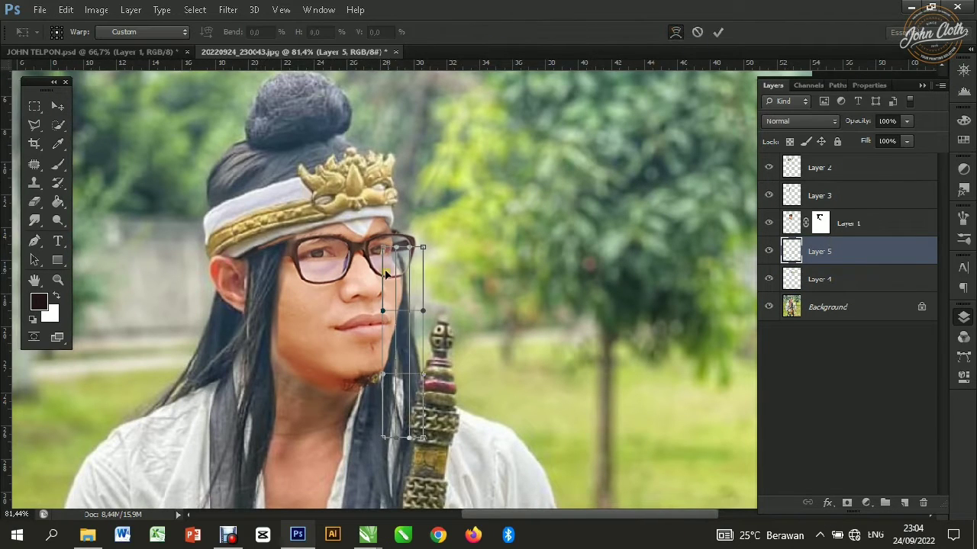
scroll(386, 273, up, 3)
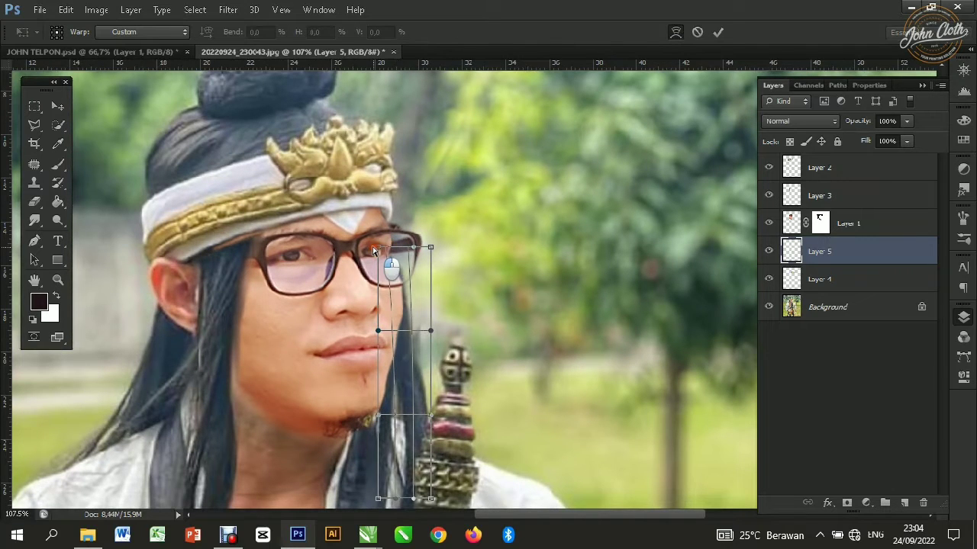
drag(374, 250, 374, 234)
drag(430, 330, 433, 329)
click(377, 333)
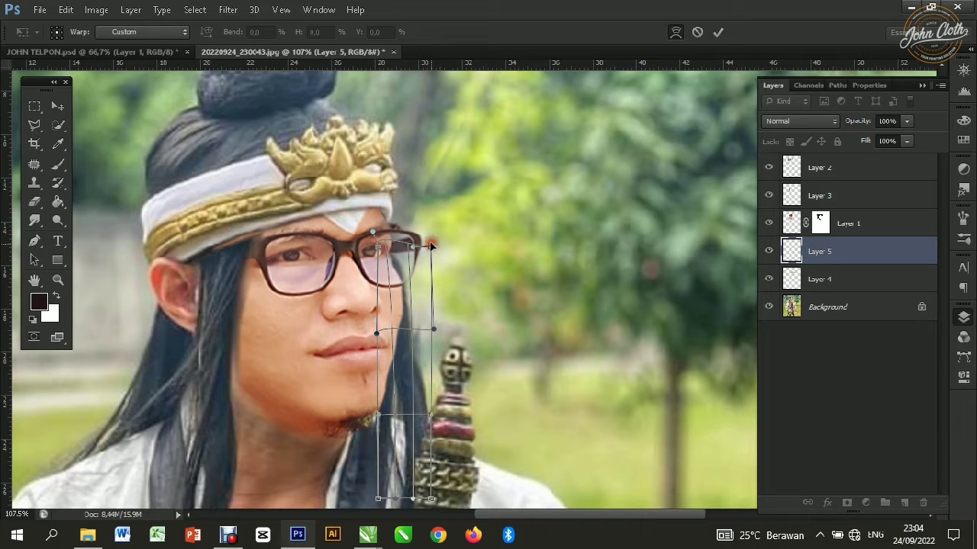
click(718, 32)
Rotate the replacement face on Layer 1 very slightly clockwise and apply the transformation.
scroll(447, 267, down, 14)
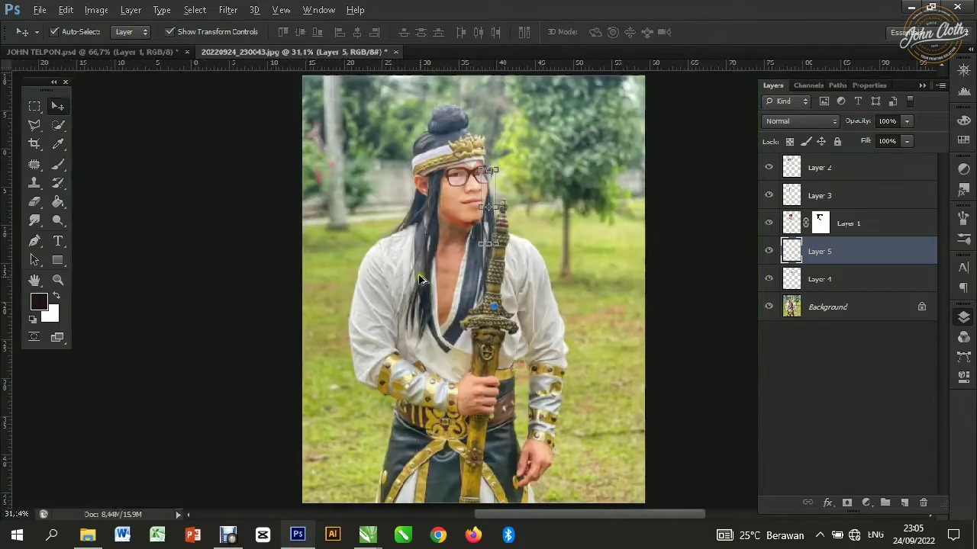
click(668, 257)
scroll(485, 214, up, 2)
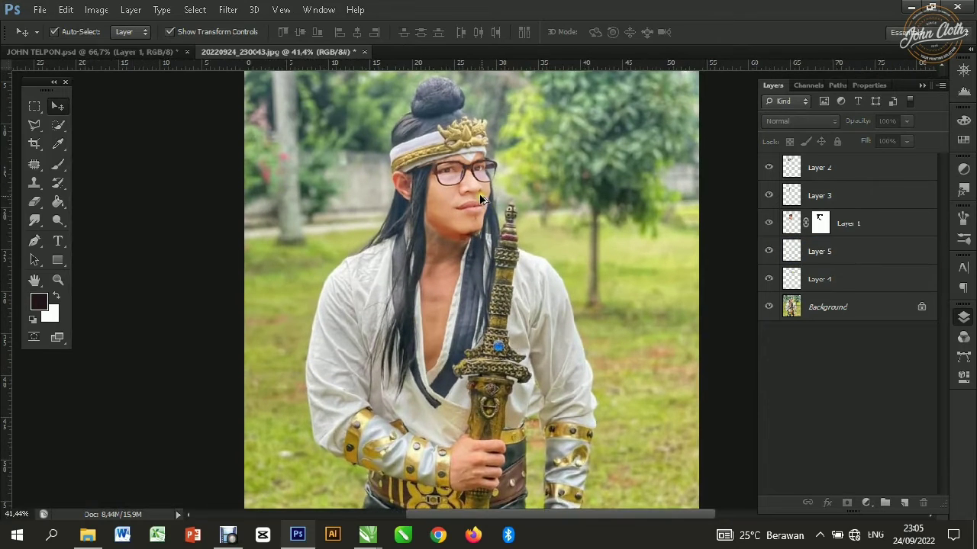
click(481, 203)
scroll(507, 101, up, 2)
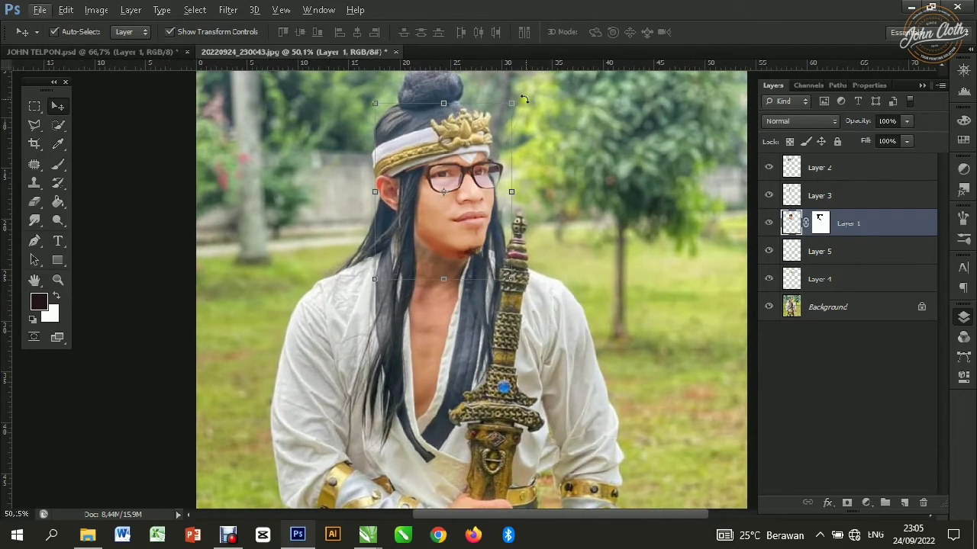
mouse_move(525, 93)
mouse_down()
mouse_move(537, 100)
mouse_move(526, 94)
mouse_up()
click(718, 32)
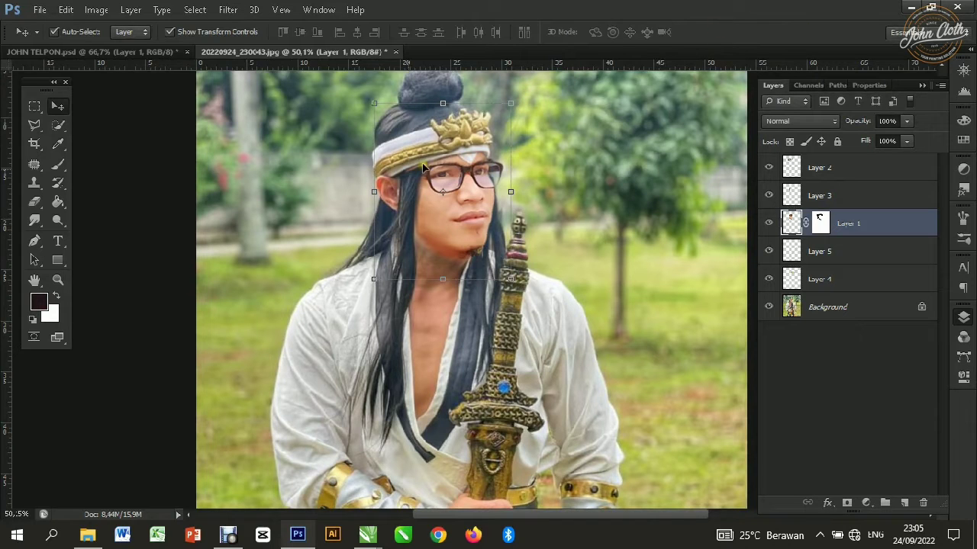
Scale the Layer 1 face to 99.21% width and 99.19% height and apply the transformation.
scroll(412, 217, down, 1)
scroll(412, 217, down, 1)
scroll(539, 246, up, 3)
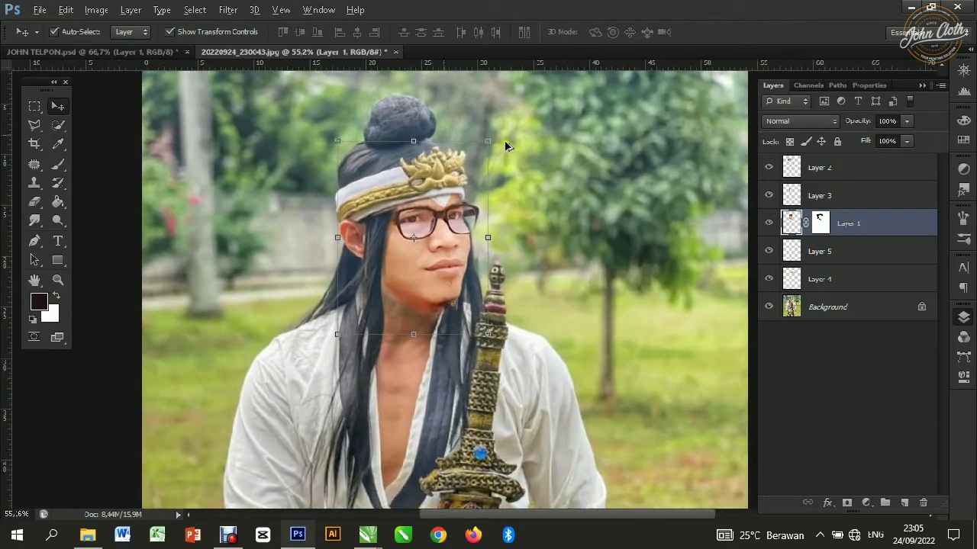
drag(489, 142, 486, 143)
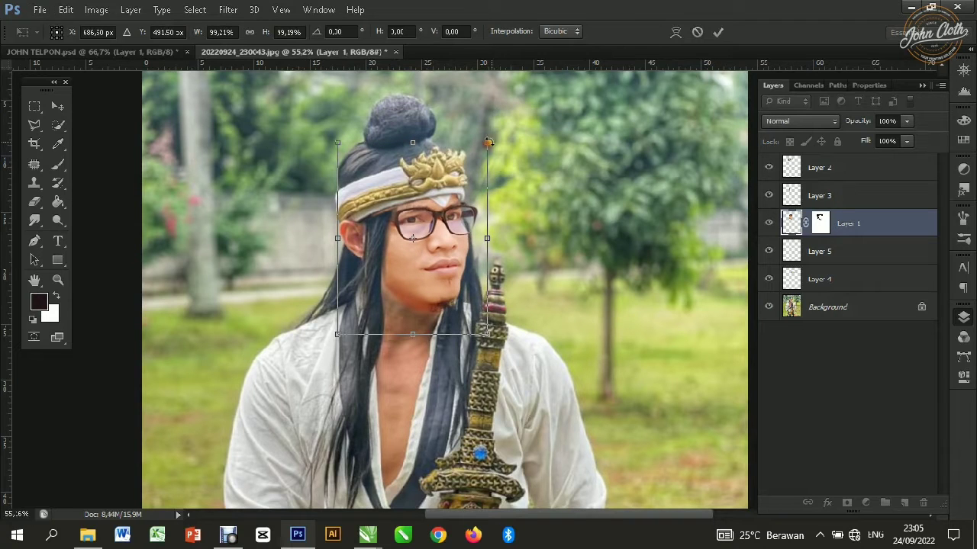
click(716, 33)
Add a mask to the headband layer, Layer 2, and erase a spot under the band at the temple with a 30 px eraser.
scroll(546, 159, up, 3)
click(417, 173)
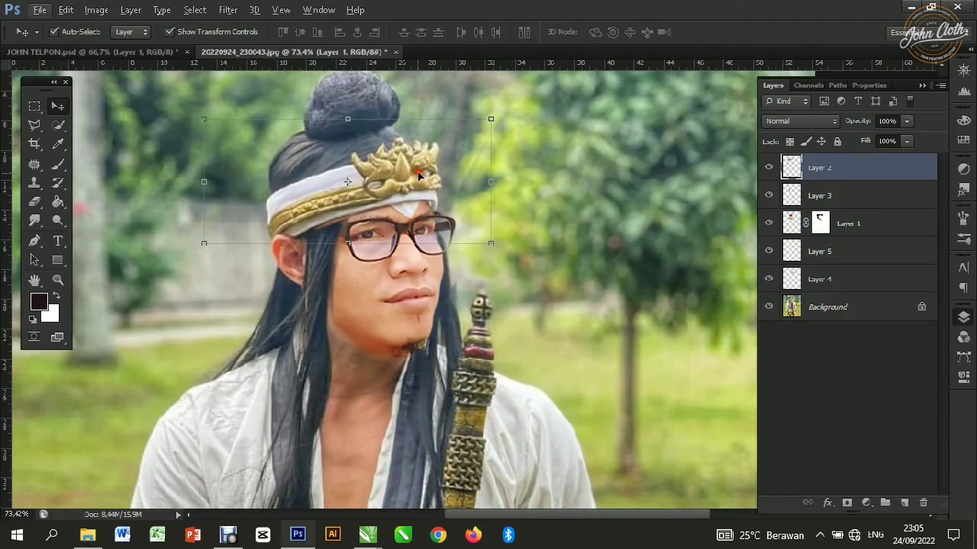
click(846, 503)
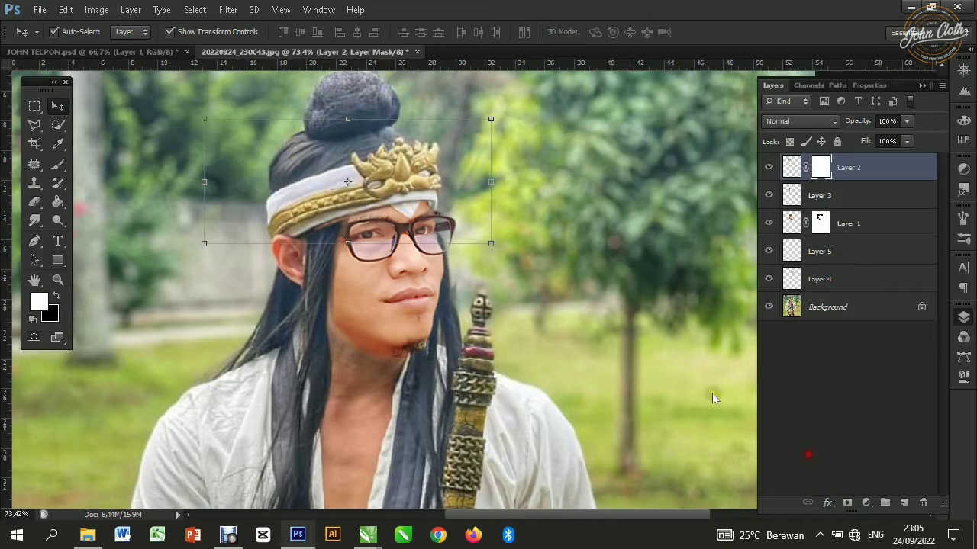
click(34, 202)
scroll(328, 244, up, 3)
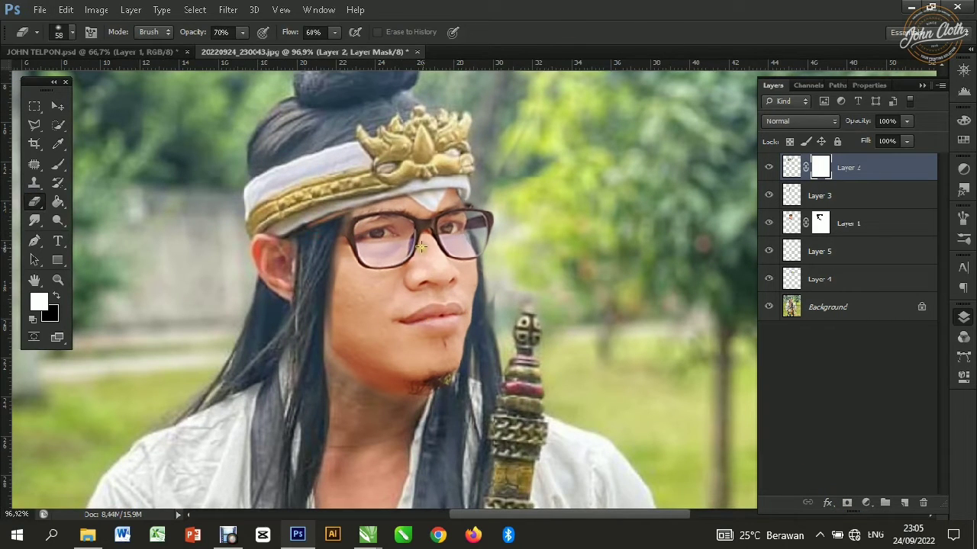
right_click(309, 242)
click(346, 277)
click(316, 242)
scroll(393, 268, down, 9)
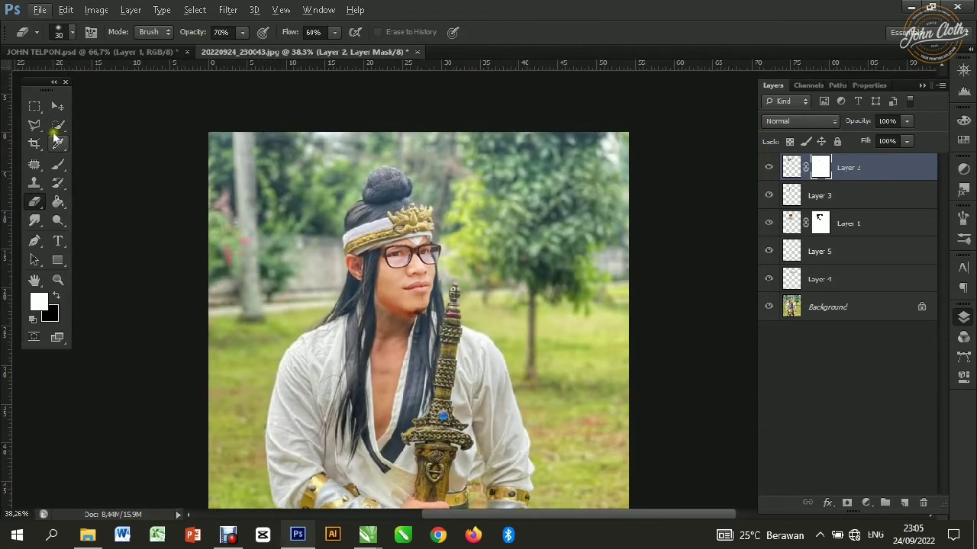
Darken the Layer 1 face with Curves, pulling the RGB curve down through the midtones to input 149, output 117.
click(58, 106)
scroll(328, 294, up, 1)
click(425, 288)
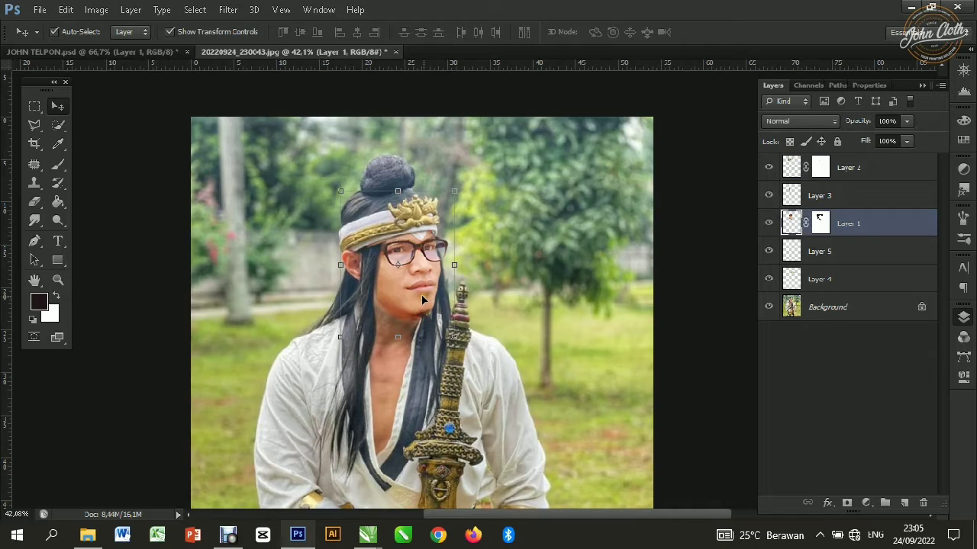
key(ctrl+m)
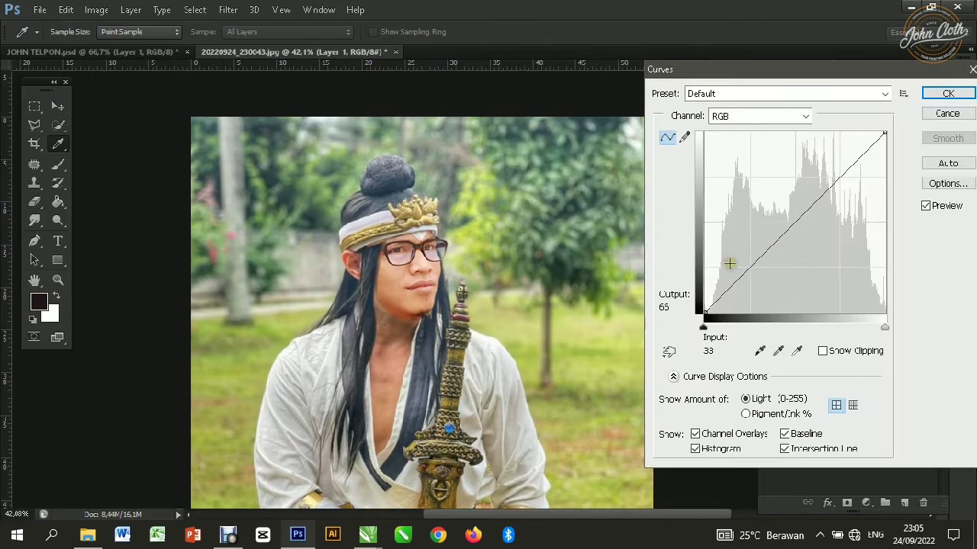
drag(753, 264, 770, 263)
drag(800, 229, 808, 236)
mouse_move(845, 199)
mouse_down()
mouse_move(858, 187)
mouse_move(838, 209)
mouse_up()
drag(733, 290, 739, 292)
drag(769, 262, 772, 265)
drag(813, 227, 811, 230)
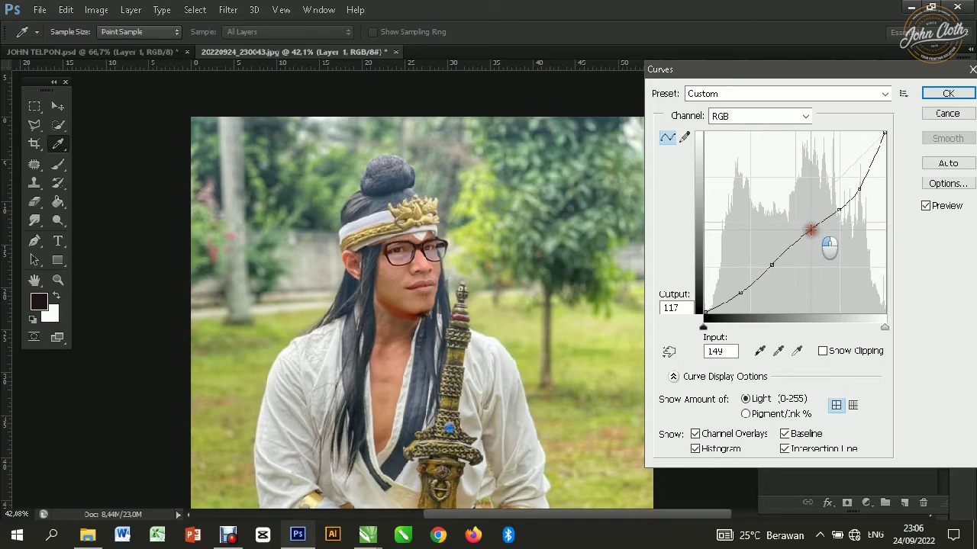
Refine the face's RGB curve with a highlight point at input 226, output 195 and a shadow point at 85, 67, and apply it.
click(839, 210)
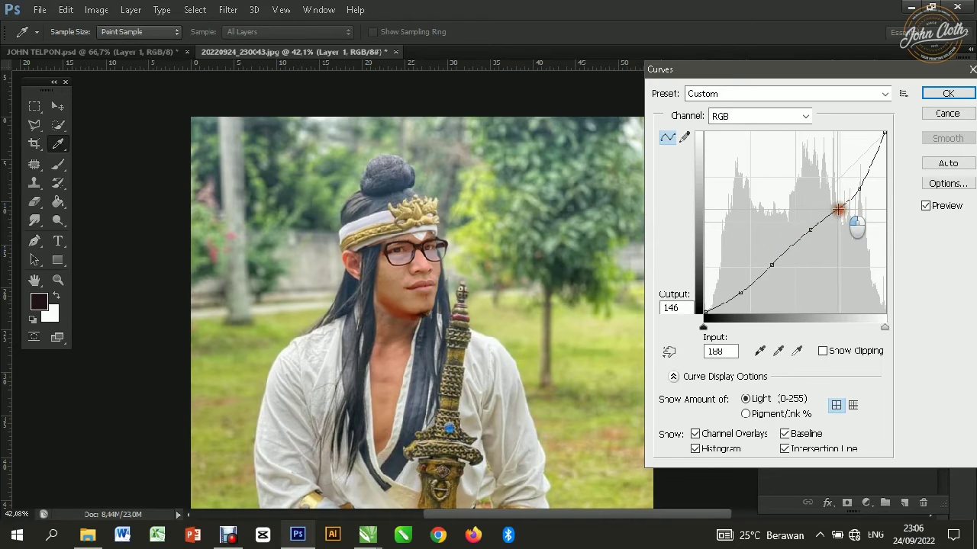
mouse_move(864, 177)
mouse_down()
mouse_move(864, 190)
mouse_move(863, 172)
mouse_up()
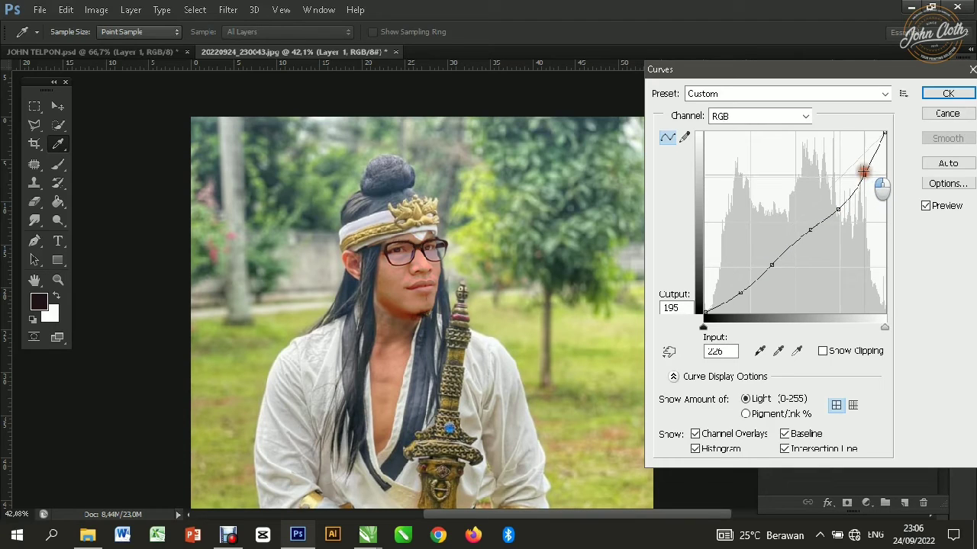
click(732, 292)
drag(771, 264, 763, 262)
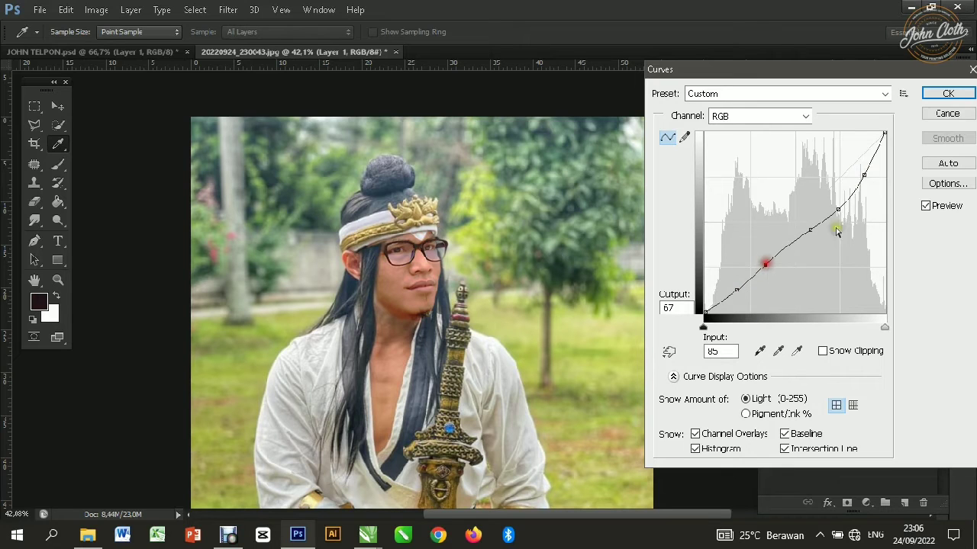
click(946, 94)
key(v)
scroll(484, 247, down, 5)
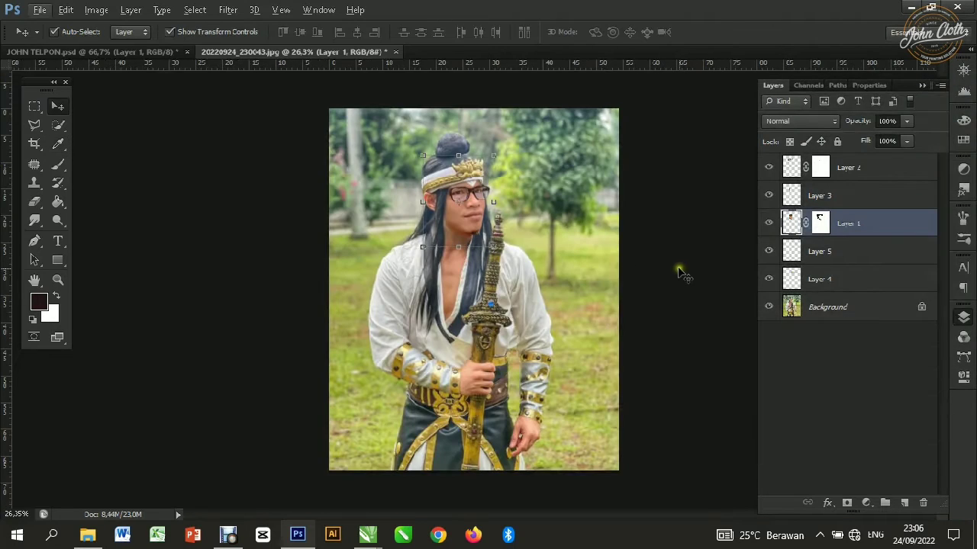
Erase the face edge along the jaw and hair on Layer 1's mask with a 30 px eraser at 70% opacity.
click(679, 272)
scroll(467, 200, up, 5)
scroll(467, 237, up, 1)
click(467, 237)
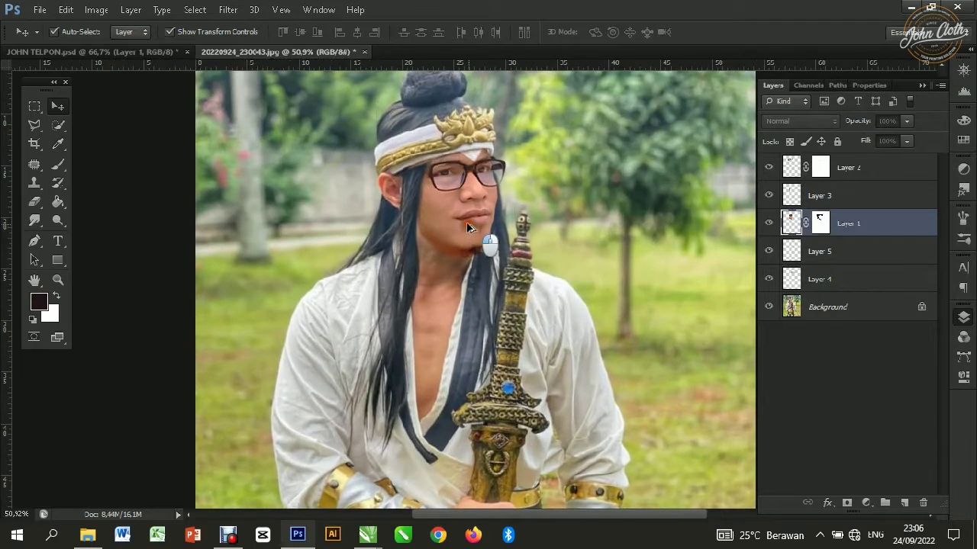
click(820, 223)
key(x)
click(39, 200)
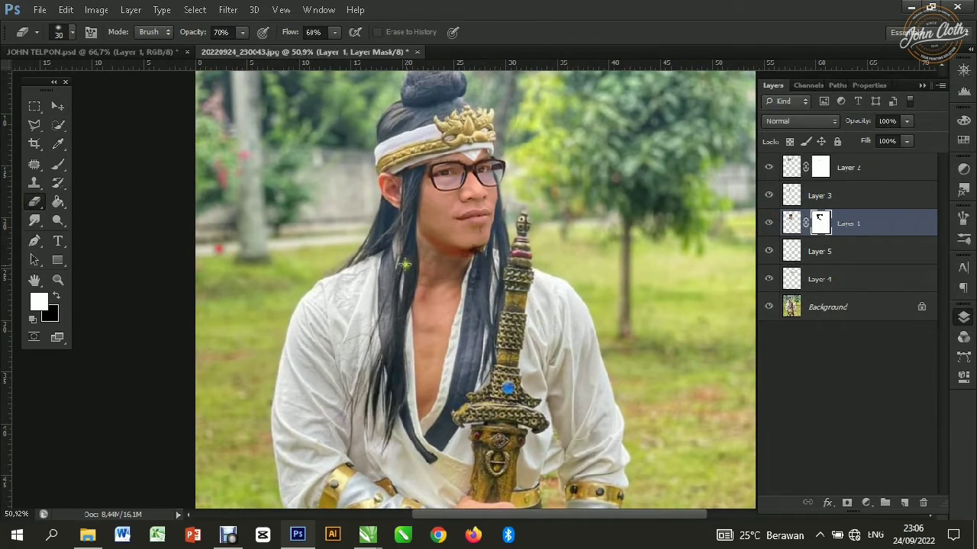
mouse_move(416, 236)
mouse_down()
mouse_move(460, 274)
mouse_move(469, 272)
mouse_move(454, 265)
mouse_move(475, 261)
mouse_move(429, 256)
mouse_up()
scroll(409, 290, down, 5)
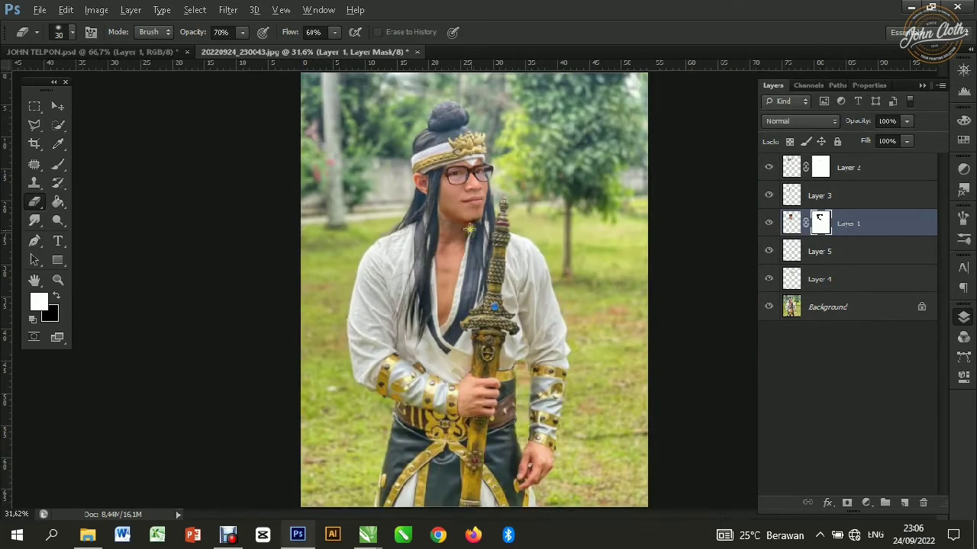
Add a new layer above Layer 1 and paint sampled skin tone along the jaw and hair edge with a 50 px brush at 58% opacity.
scroll(468, 228, up, 4)
scroll(469, 186, up, 1)
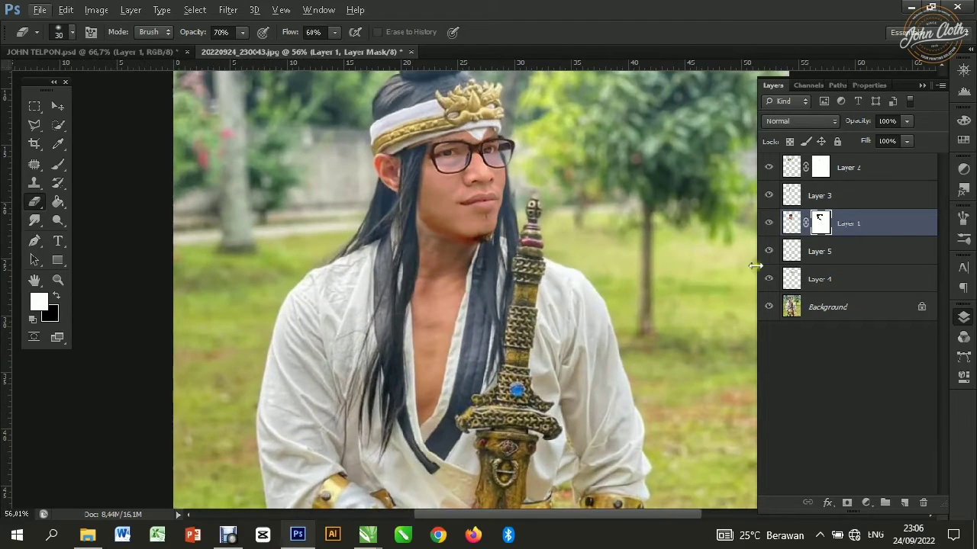
click(903, 503)
scroll(499, 259, up, 1)
key(x)
click(57, 166)
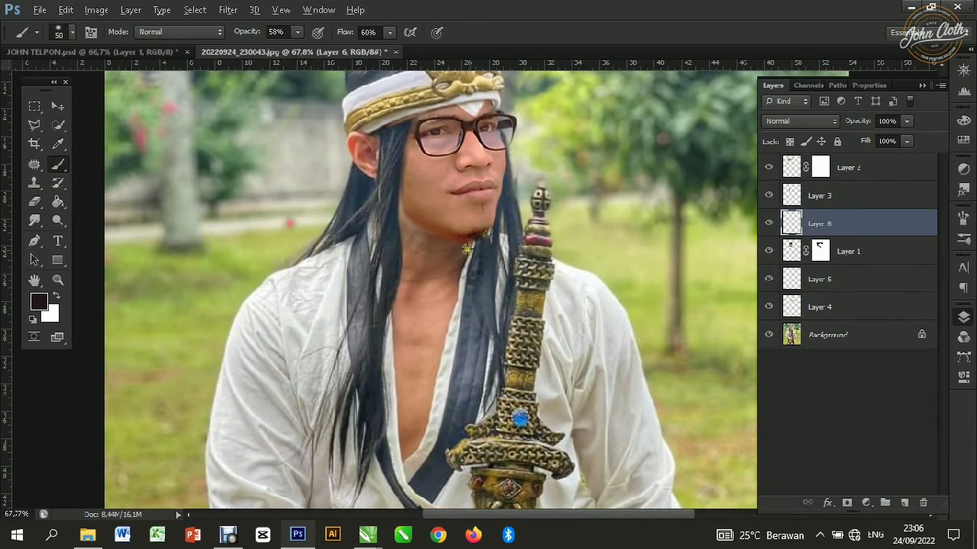
scroll(396, 240, up, 1)
mouse_move(382, 201)
mouse_down()
mouse_move(402, 223)
mouse_move(384, 185)
mouse_move(401, 217)
mouse_move(451, 236)
mouse_move(425, 241)
mouse_move(383, 216)
mouse_move(383, 202)
mouse_move(396, 248)
mouse_move(441, 231)
mouse_up()
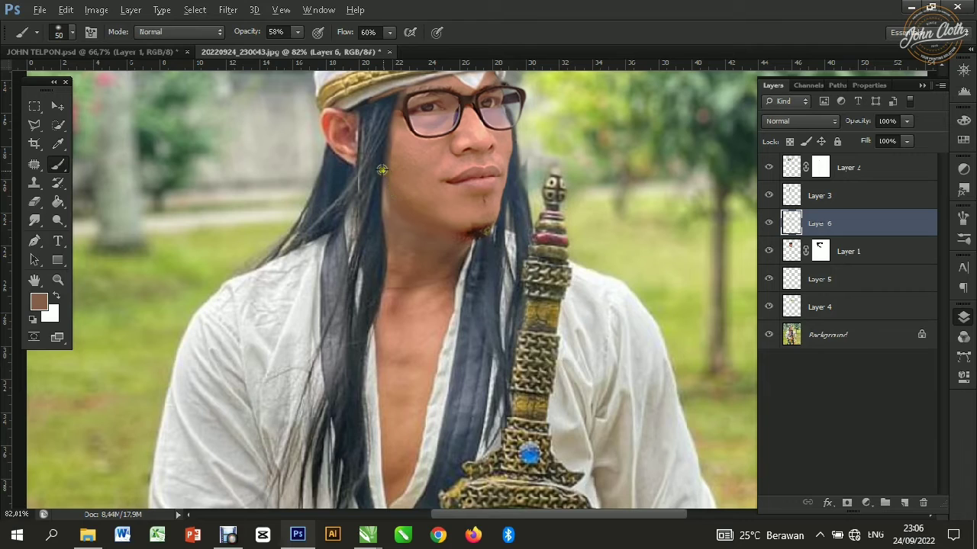
drag(382, 176, 384, 210)
Add another layer above Layer 6 and paint sampled dark hair colour along the cheek edge with the 50 px brush.
click(903, 504)
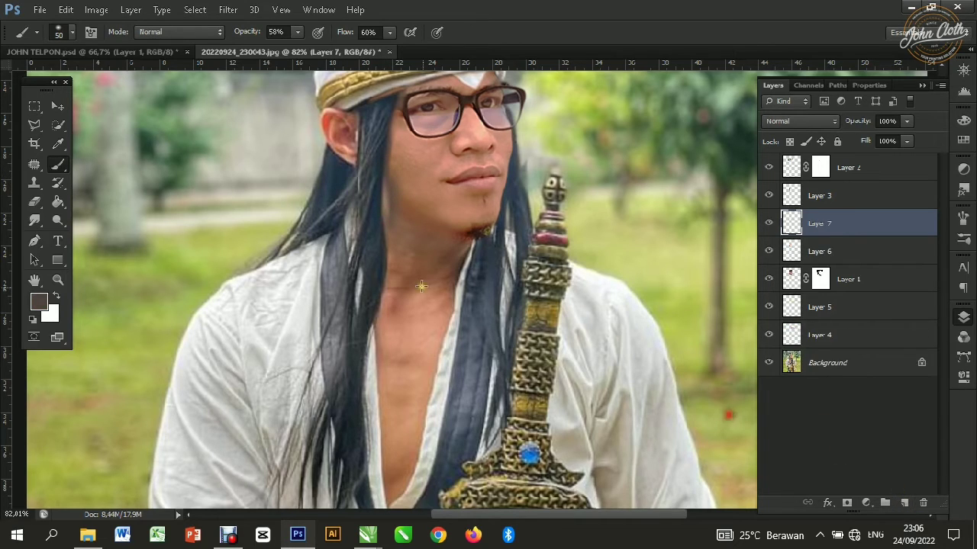
mouse_move(387, 191)
mouse_down()
mouse_move(387, 218)
mouse_move(384, 187)
mouse_up()
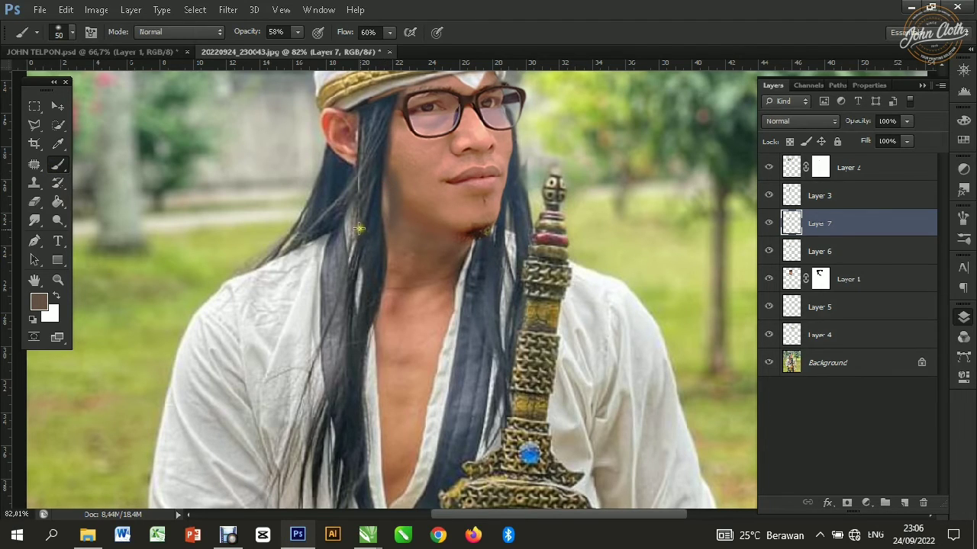
alt+click(380, 162)
drag(382, 186, 384, 188)
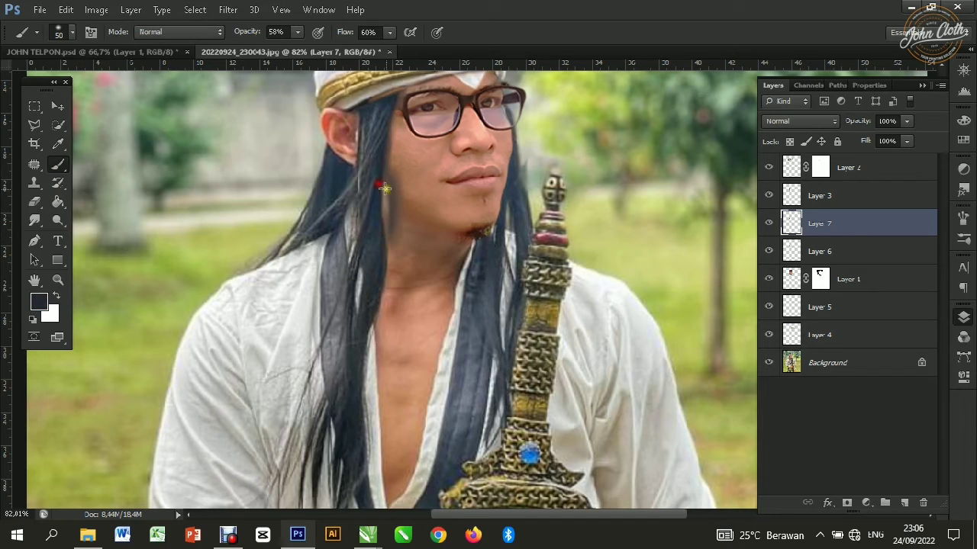
Move Layer 7 above Layer 3 and add a layer mask to it.
click(58, 106)
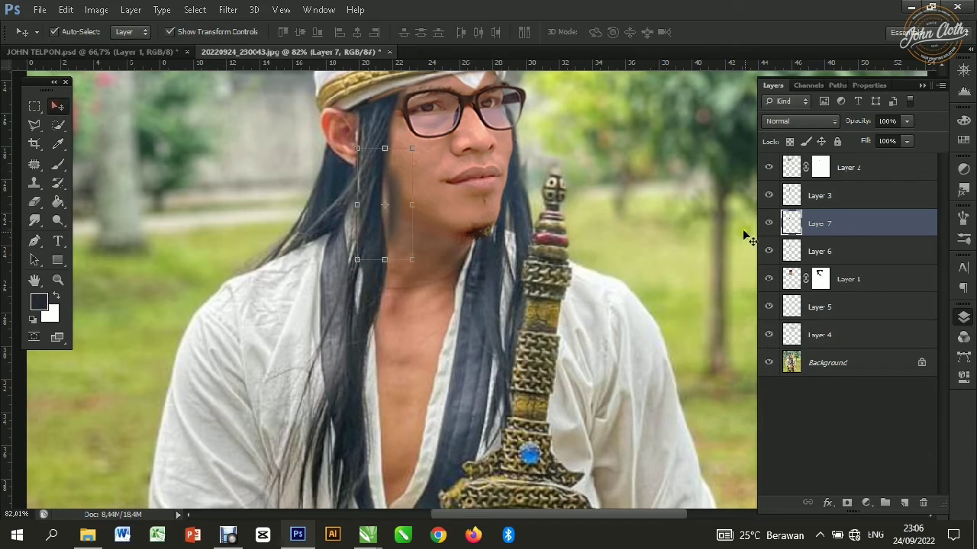
drag(847, 227, 844, 195)
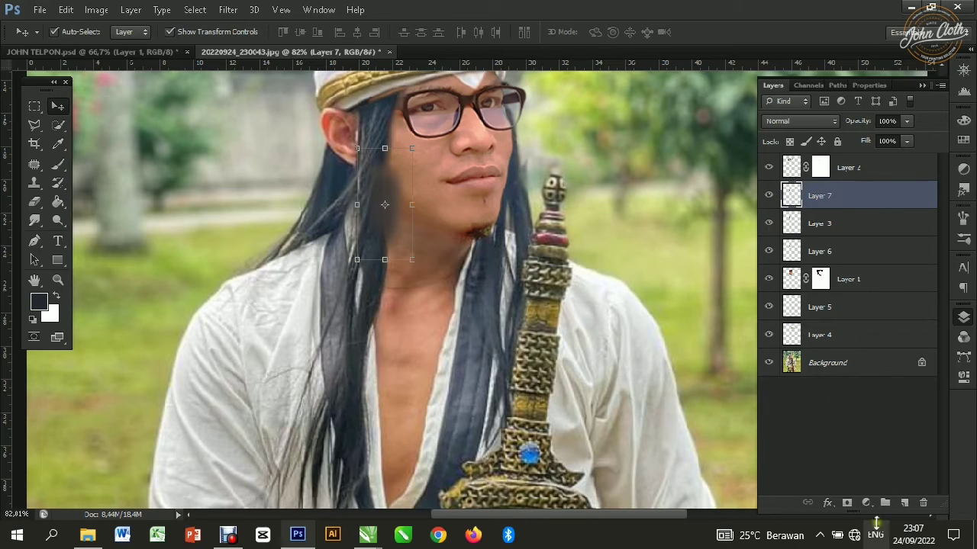
click(846, 503)
key(x)
click(34, 203)
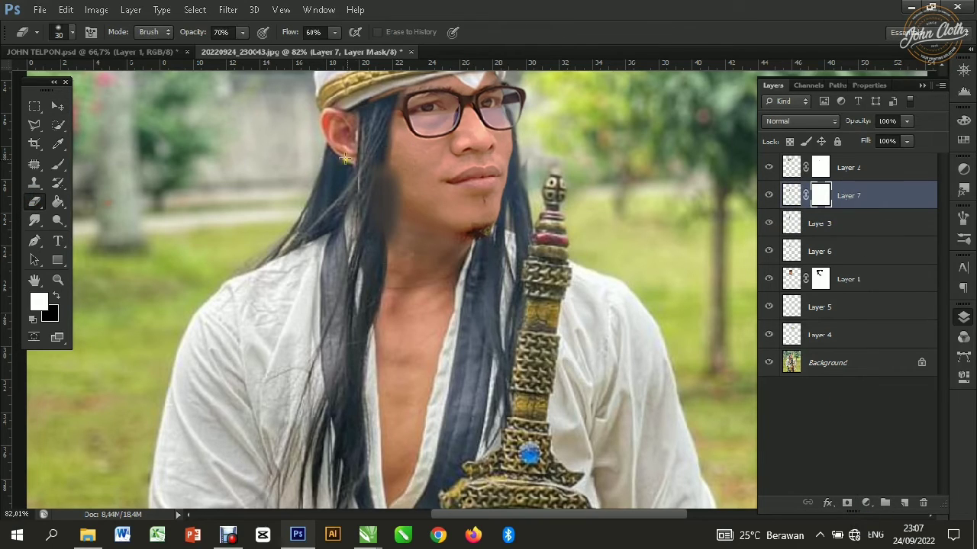
Erase the excess paint over the hair strands and cheek on Layer 7's mask with the 30 px eraser.
mouse_move(368, 157)
mouse_down()
mouse_move(369, 244)
mouse_move(374, 158)
mouse_move(377, 166)
mouse_move(376, 253)
mouse_up()
key(ctrl+z)
mouse_move(369, 164)
mouse_down()
mouse_move(371, 233)
mouse_move(395, 153)
mouse_move(403, 213)
mouse_move(393, 165)
mouse_move(390, 251)
mouse_move(389, 148)
mouse_up()
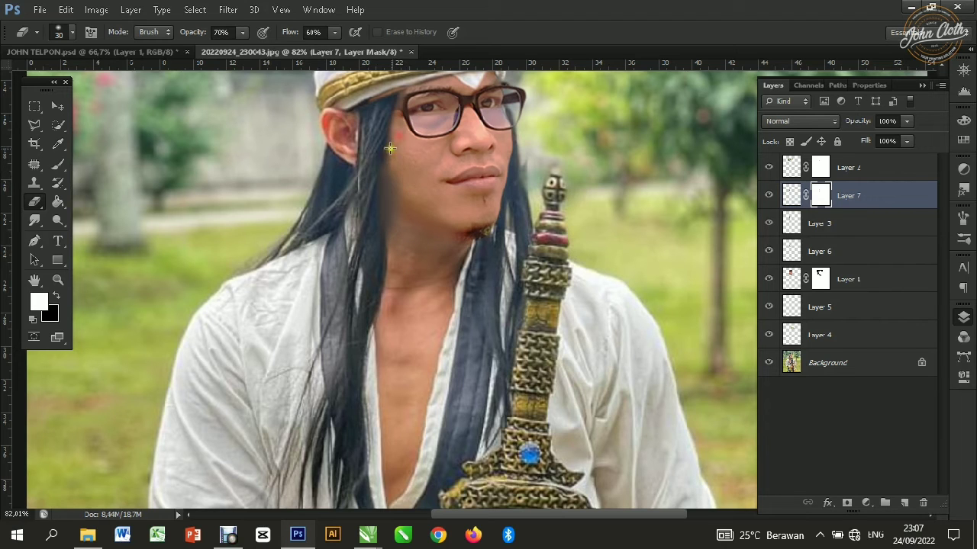
drag(365, 186, 361, 217)
drag(395, 174, 396, 267)
scroll(437, 183, down, 2)
scroll(425, 194, down, 5)
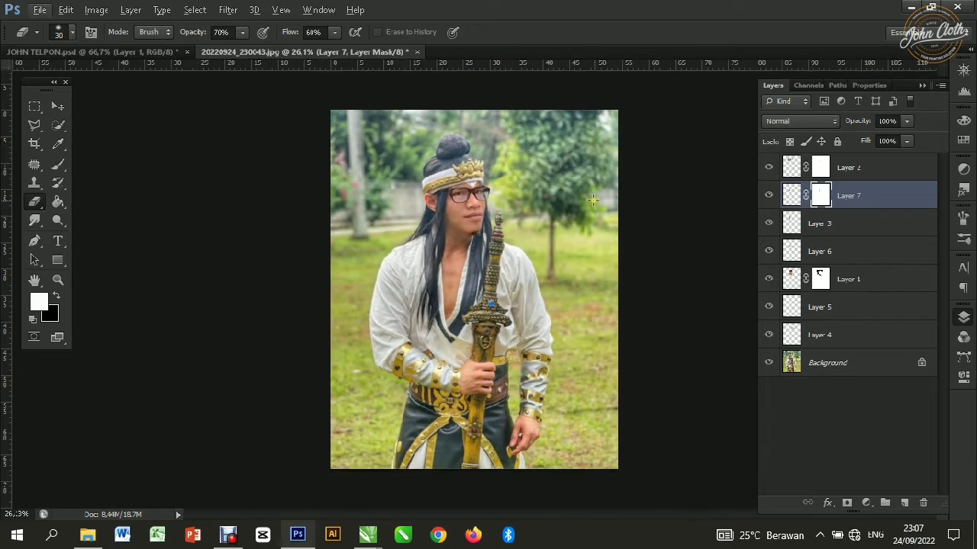
scroll(432, 145, up, 1)
scroll(450, 184, down, 1)
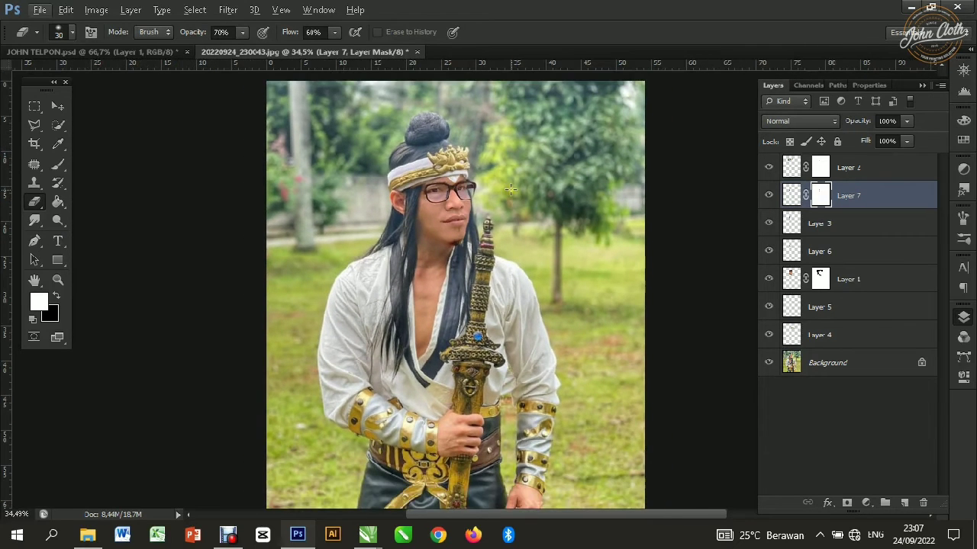
Apply Curves to the Layer 1 face with an RGB midtone point at input 130, output 129.
click(59, 109)
click(680, 201)
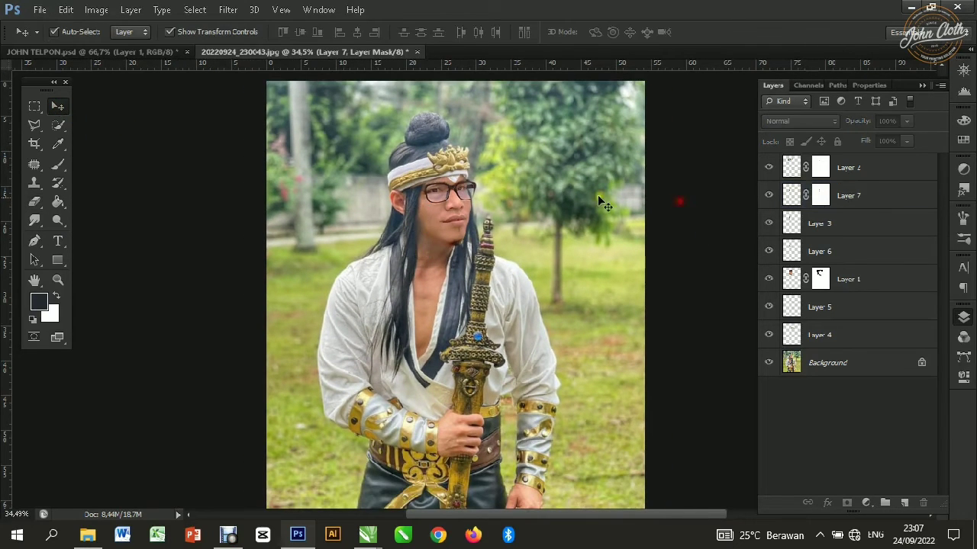
click(451, 211)
key(ctrl+m)
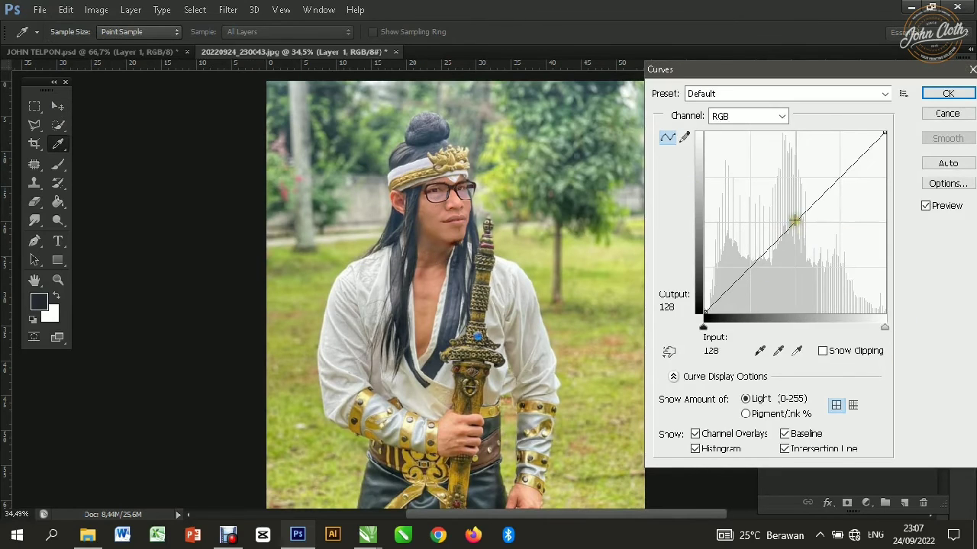
click(794, 221)
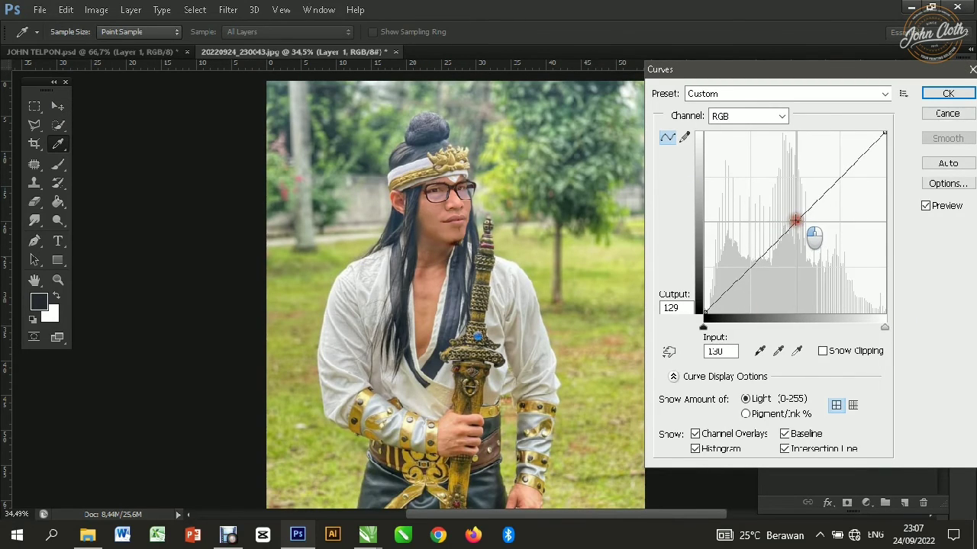
click(944, 93)
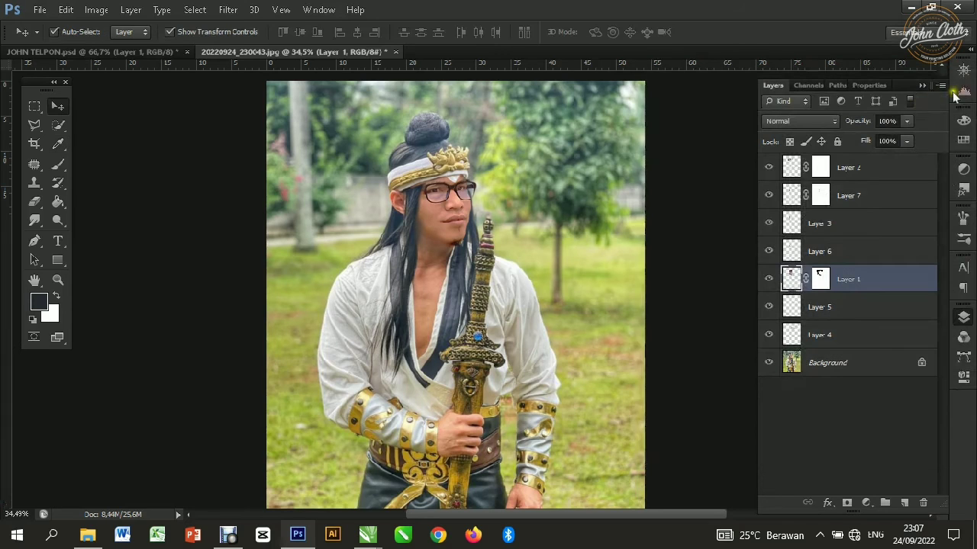
Adjust the Layer 1 face's midtones with Color Balance, keeping Preserve Luminosity on, then apply it and deselect the layer.
key(ctrl+b)
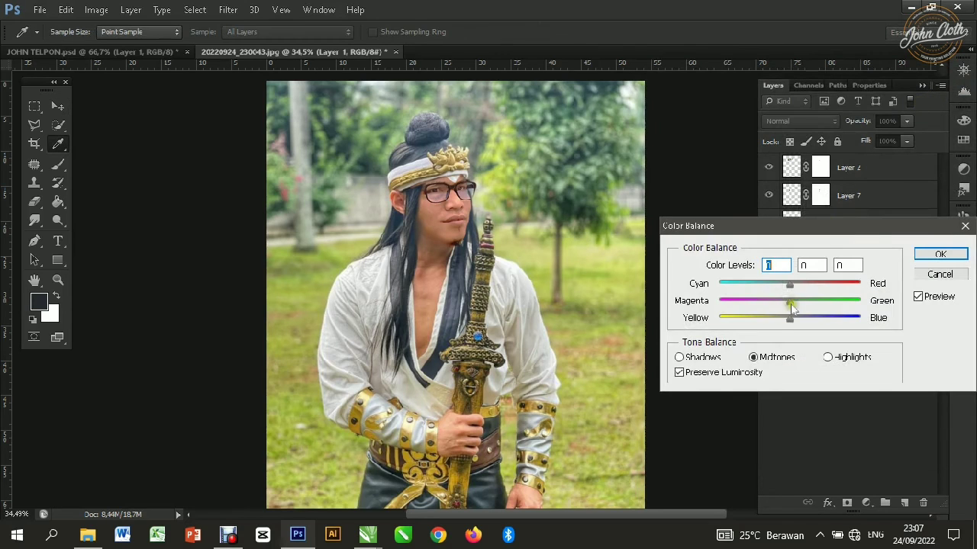
click(927, 253)
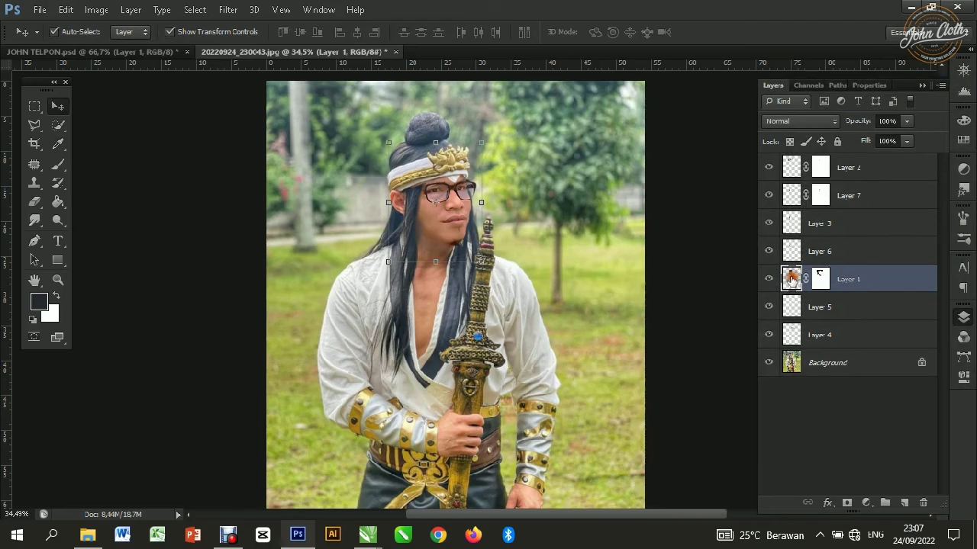
key(ctrl+b)
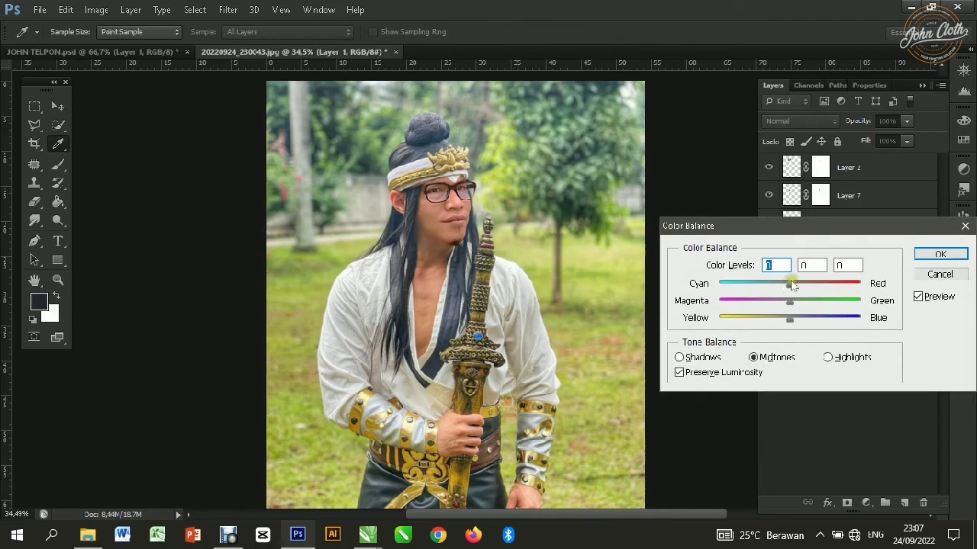
drag(789, 284, 784, 322)
click(940, 253)
key(v)
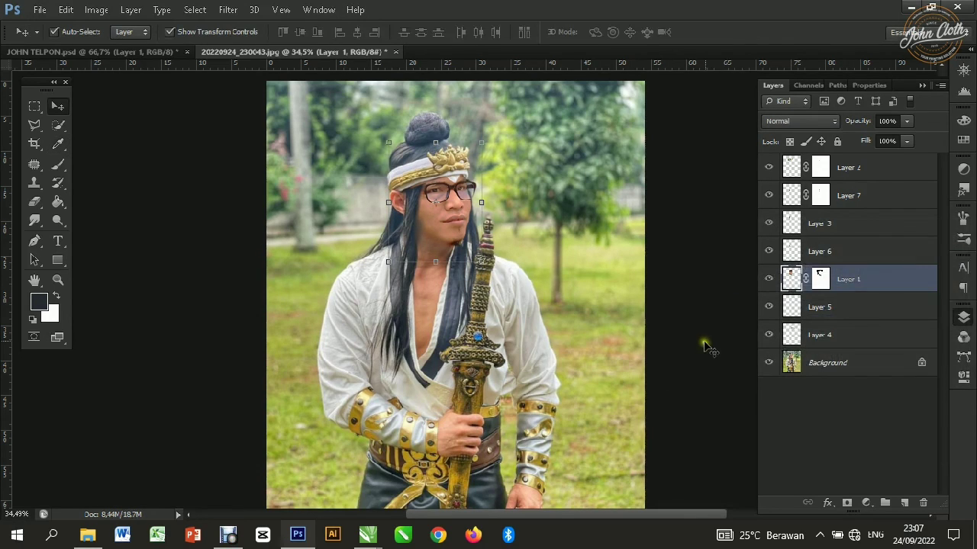
click(703, 345)
scroll(471, 275, down, 4)
scroll(493, 201, up, 2)
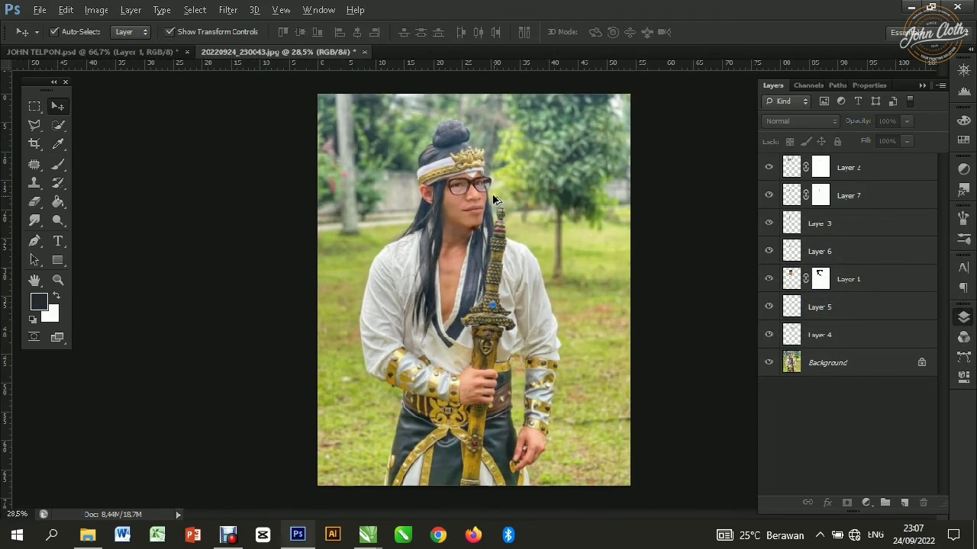